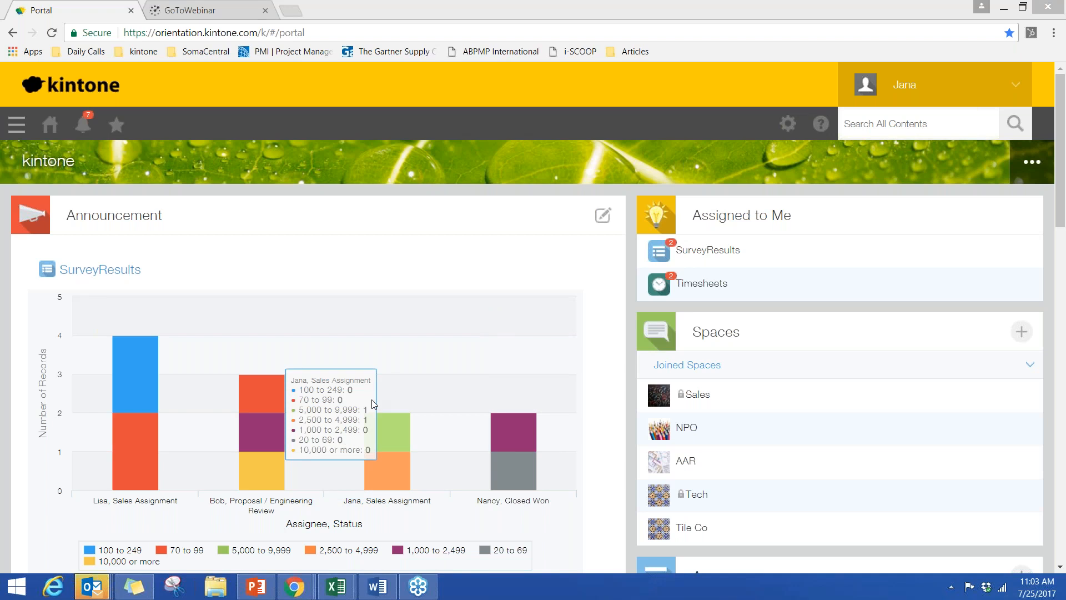
- View the records behind the 70 to 99 segment of the Proposal / Engineering Review bar, and return to the portal
{"action": "mouse_move", "coordinate": [259, 387]}
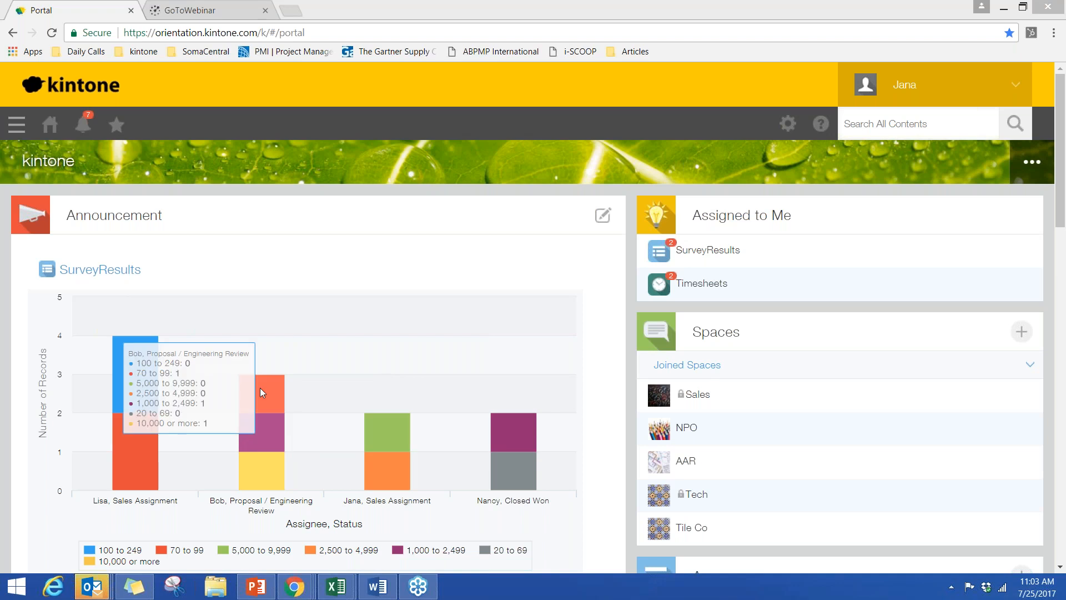
{"action": "left_click", "coordinate": [259, 388]}
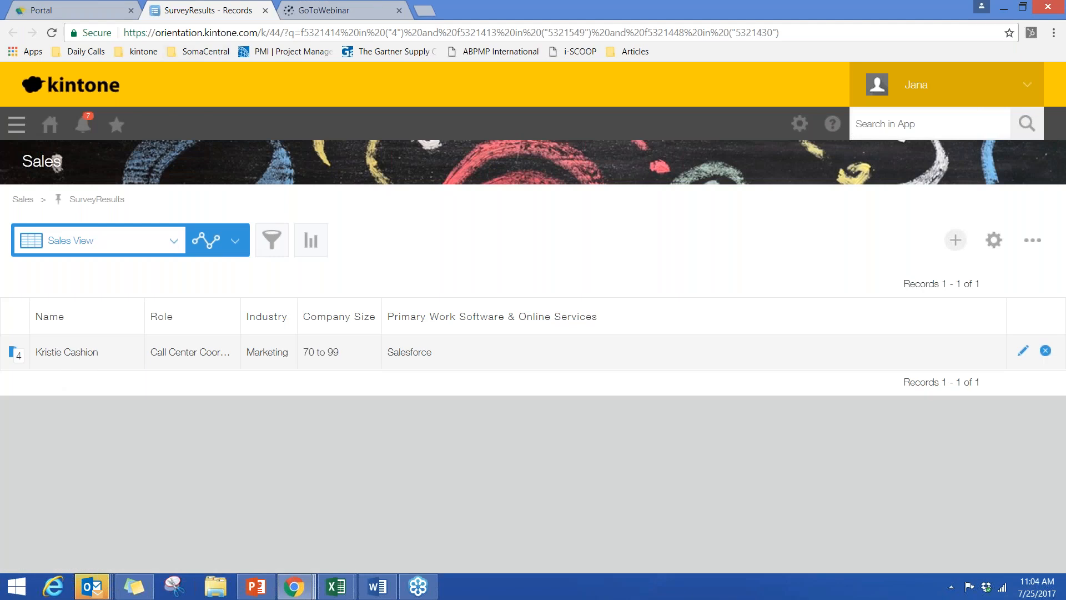
{"action": "left_click", "coordinate": [58, 10]}
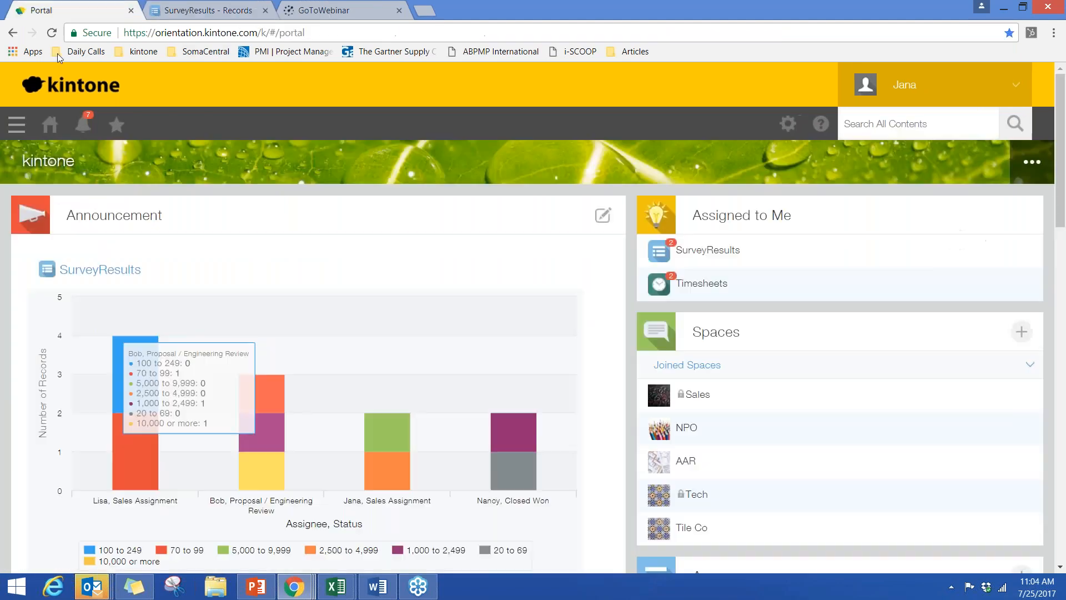
- Review the portal's SurveyResults, Timesheets and Projects charts, the welcome announcement and the unread notifications
{"action": "scroll", "coordinate": [248, 278], "scroll_direction": "down", "scroll_amount": 8}
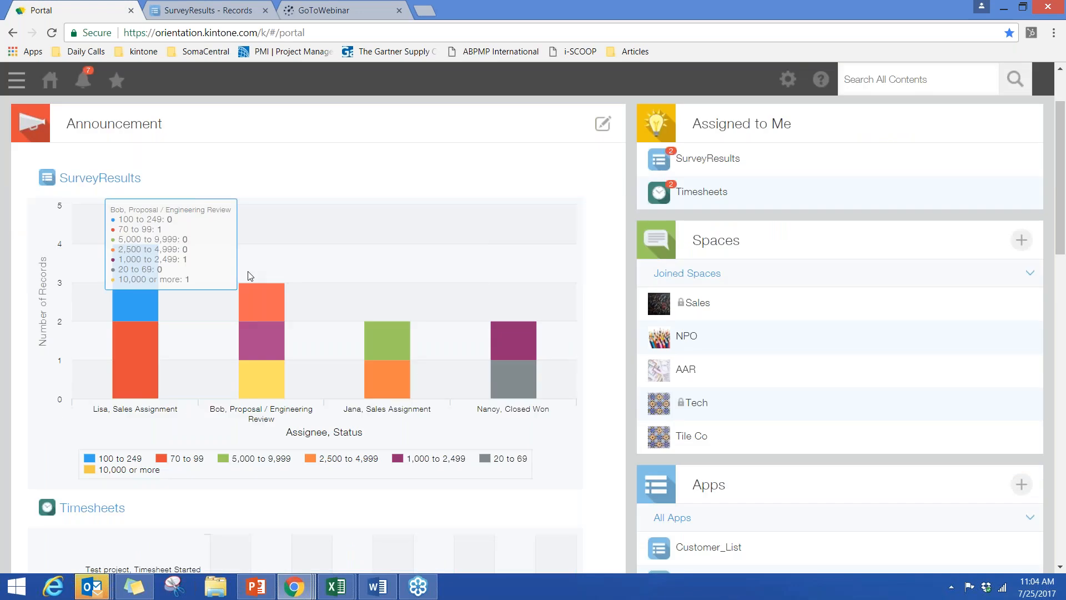
{"action": "scroll", "coordinate": [248, 273], "scroll_direction": "down", "scroll_amount": 13}
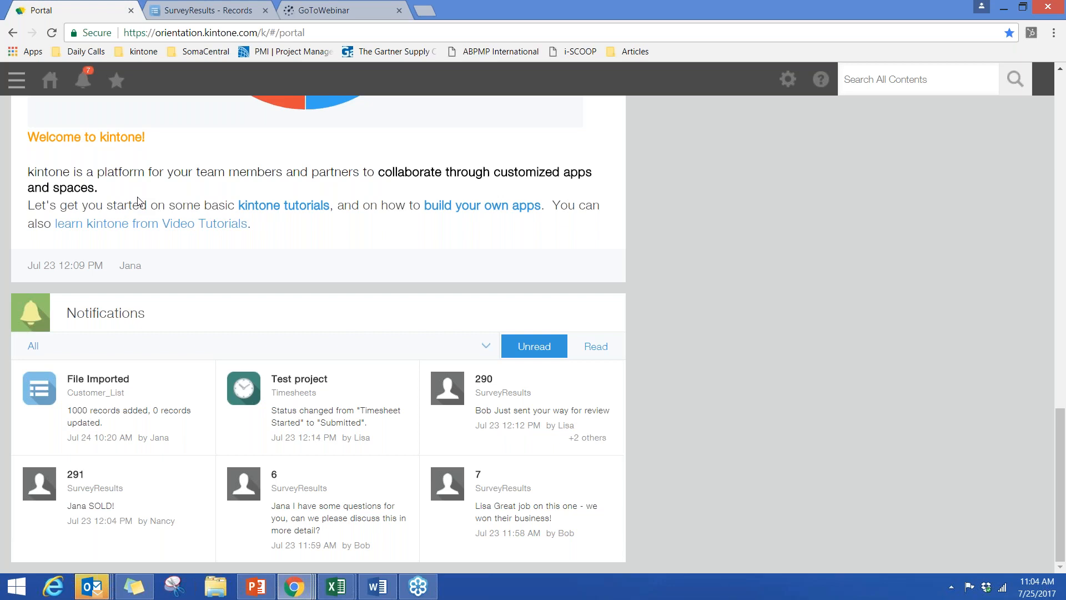
{"action": "scroll", "coordinate": [428, 269], "scroll_direction": "up", "scroll_amount": 6}
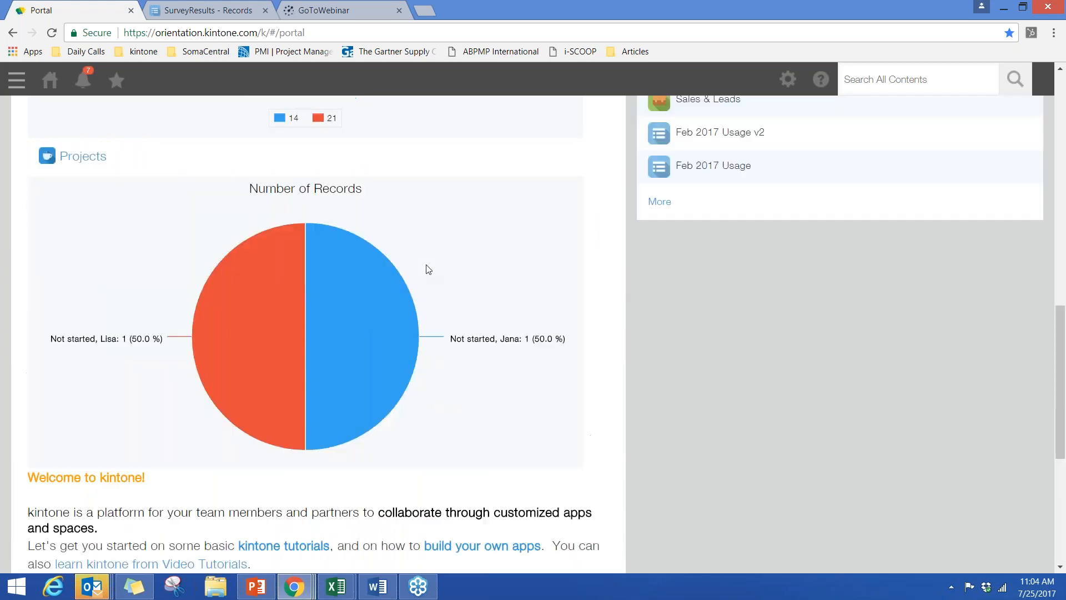
{"action": "scroll", "coordinate": [428, 270], "scroll_direction": "up", "scroll_amount": 12}
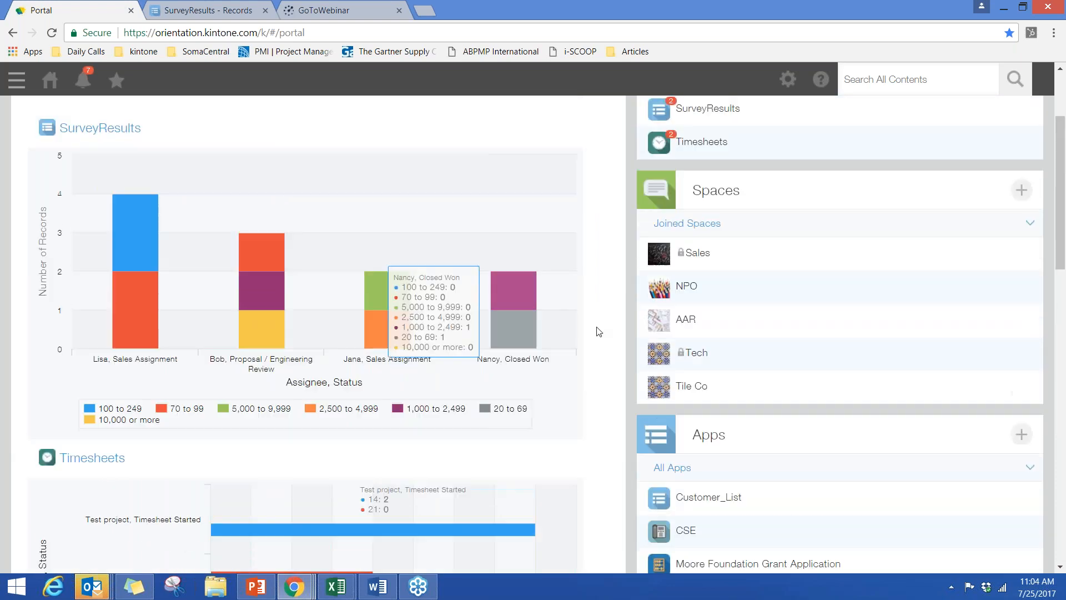
{"action": "scroll", "coordinate": [599, 332], "scroll_direction": "up", "scroll_amount": 3}
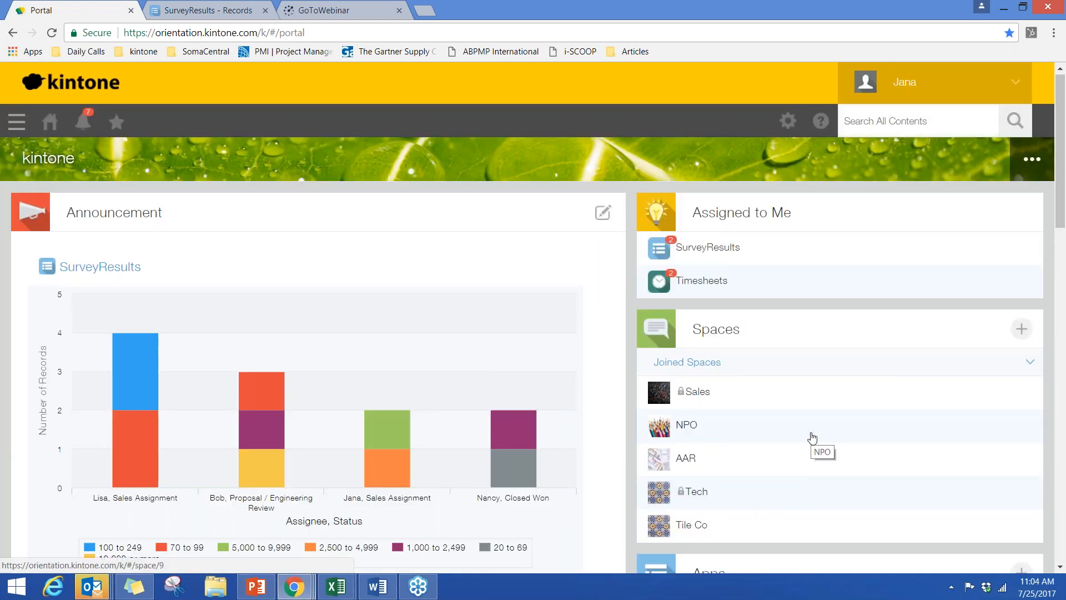
- Open the Sales space and inspect the breakdown of the bars in its SurveyResults chart
{"action": "left_click", "coordinate": [701, 403]}
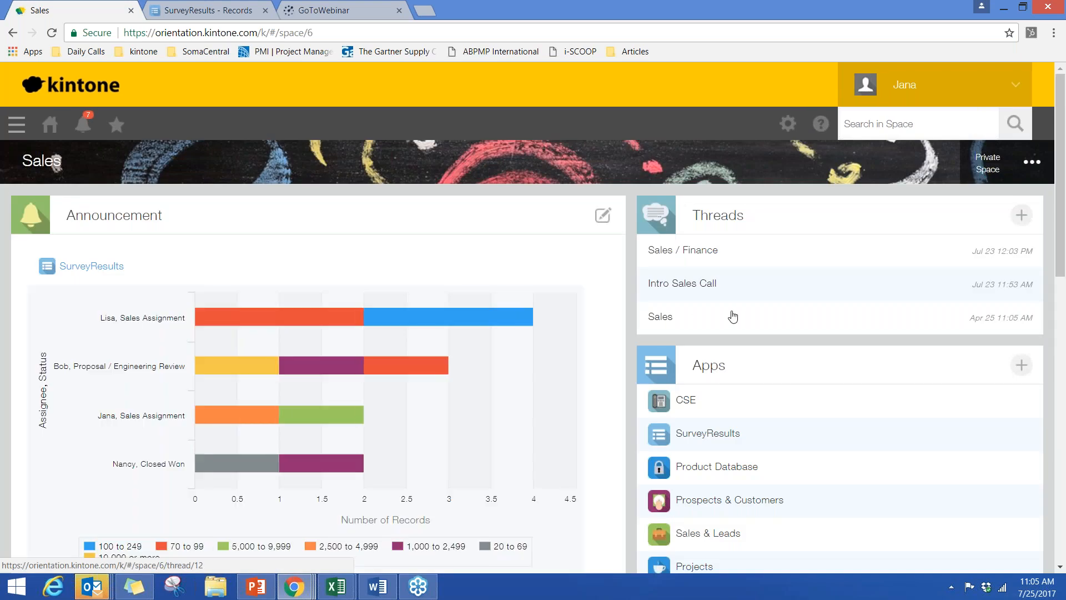
{"action": "mouse_move", "coordinate": [290, 305]}
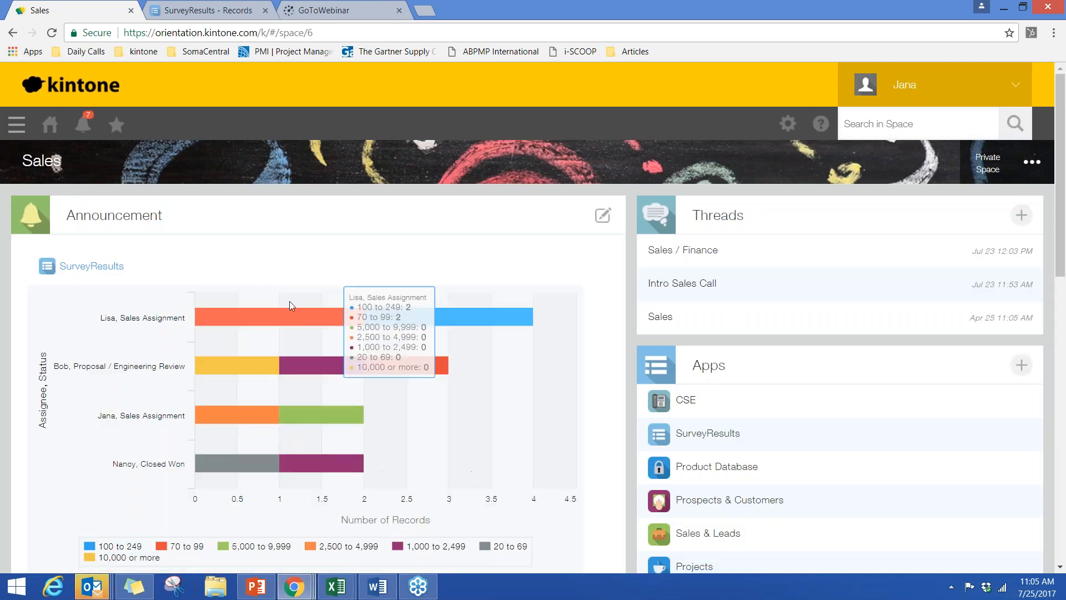
{"action": "mouse_move", "coordinate": [338, 463]}
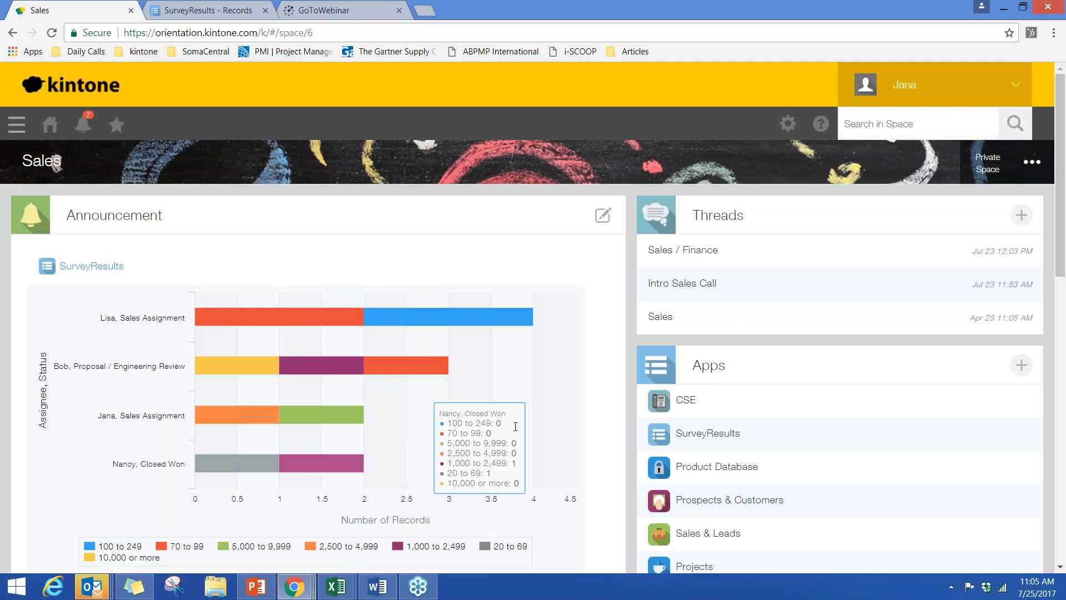
- Open the Intro Sales Call thread and read through its comments, attached file and member list
{"action": "left_click", "coordinate": [677, 284]}
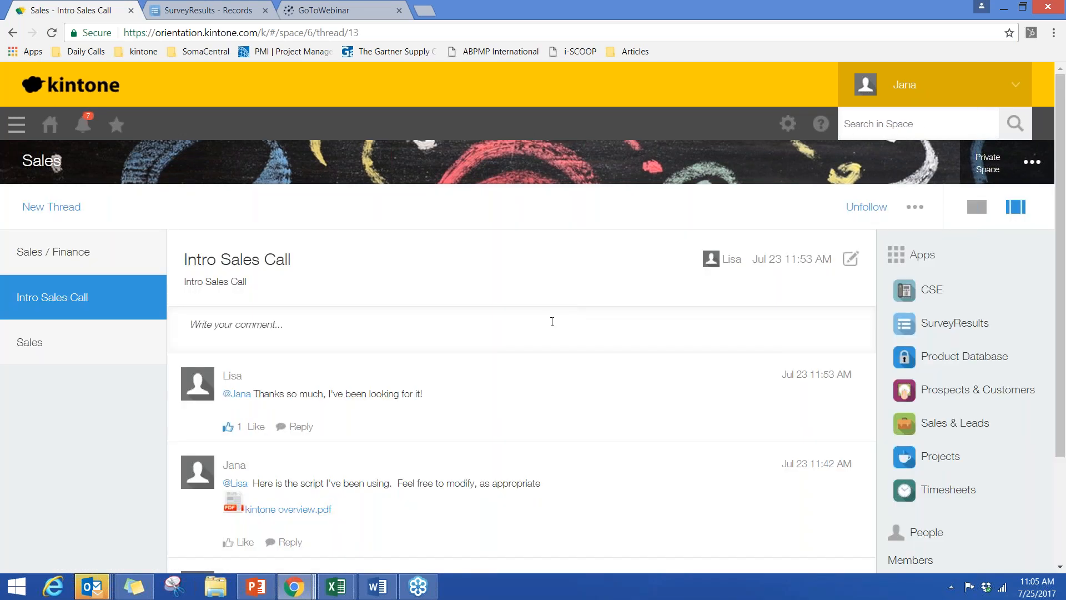
{"action": "mouse_move", "coordinate": [242, 412]}
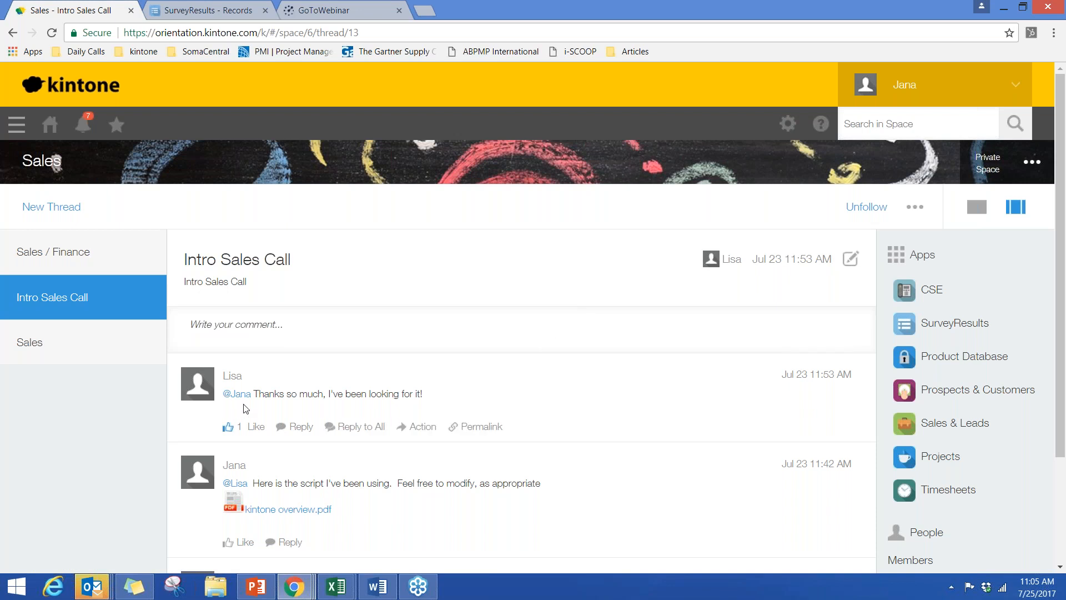
{"action": "scroll", "coordinate": [295, 453], "scroll_direction": "down", "scroll_amount": 1}
{"action": "scroll", "coordinate": [295, 456], "scroll_direction": "down", "scroll_amount": 1}
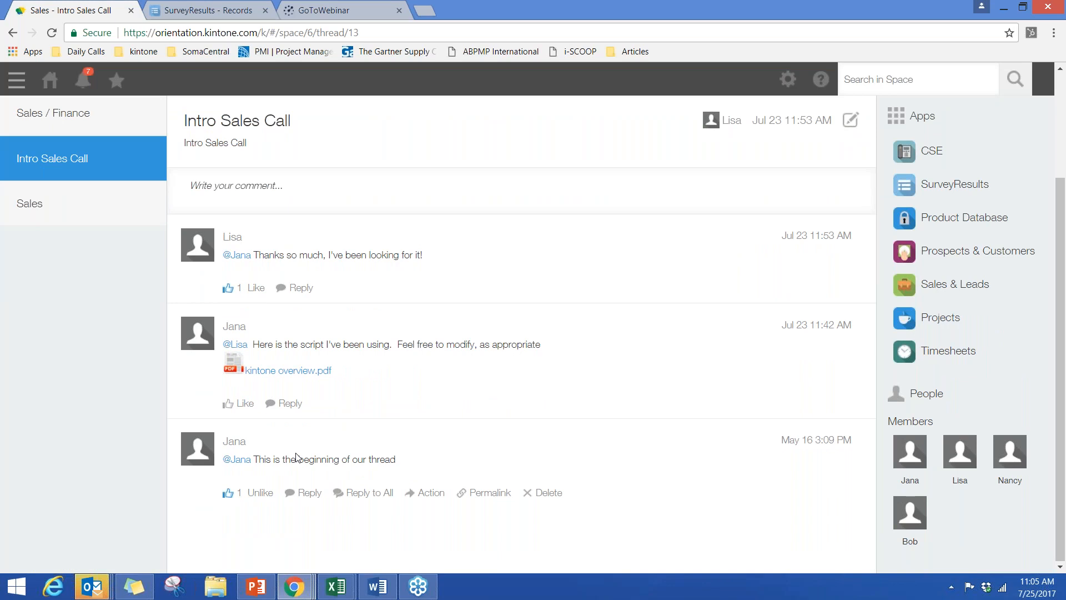
{"action": "scroll", "coordinate": [295, 456], "scroll_direction": "up", "scroll_amount": 2}
- Return to the portal home page and look over its list of all apps
{"action": "left_click", "coordinate": [50, 124]}
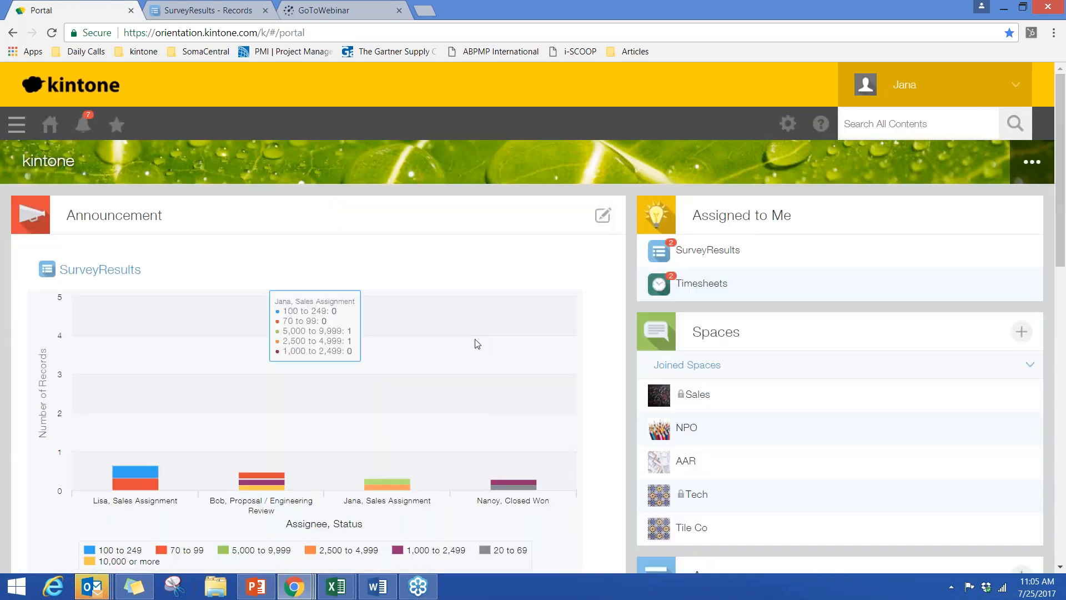
{"action": "scroll", "coordinate": [630, 356], "scroll_direction": "down", "scroll_amount": 2}
{"action": "scroll", "coordinate": [631, 355], "scroll_direction": "down", "scroll_amount": 4}
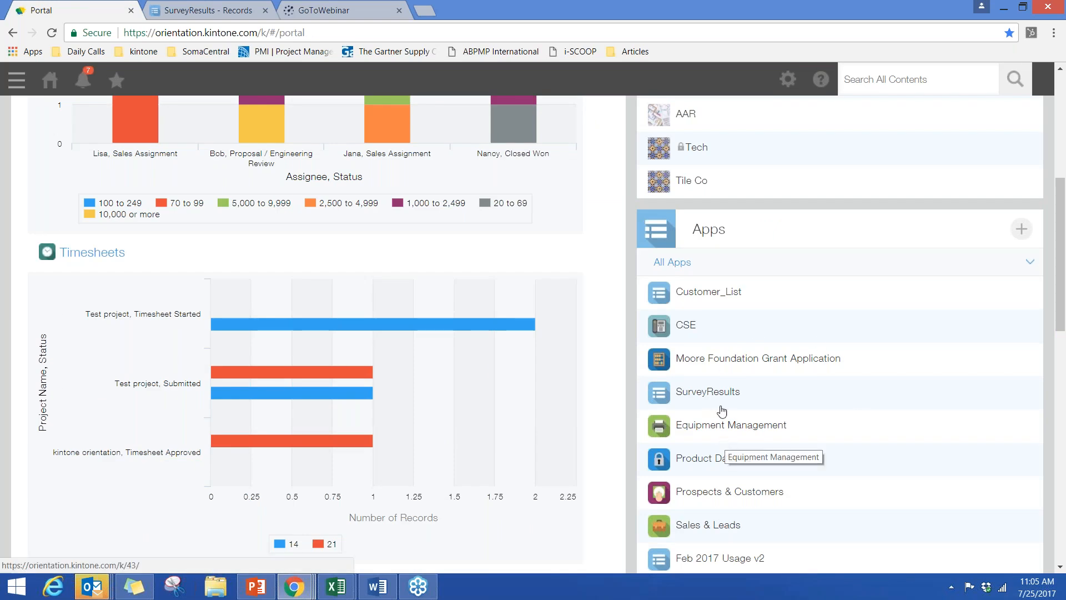
{"action": "scroll", "coordinate": [728, 396], "scroll_direction": "up", "scroll_amount": 6}
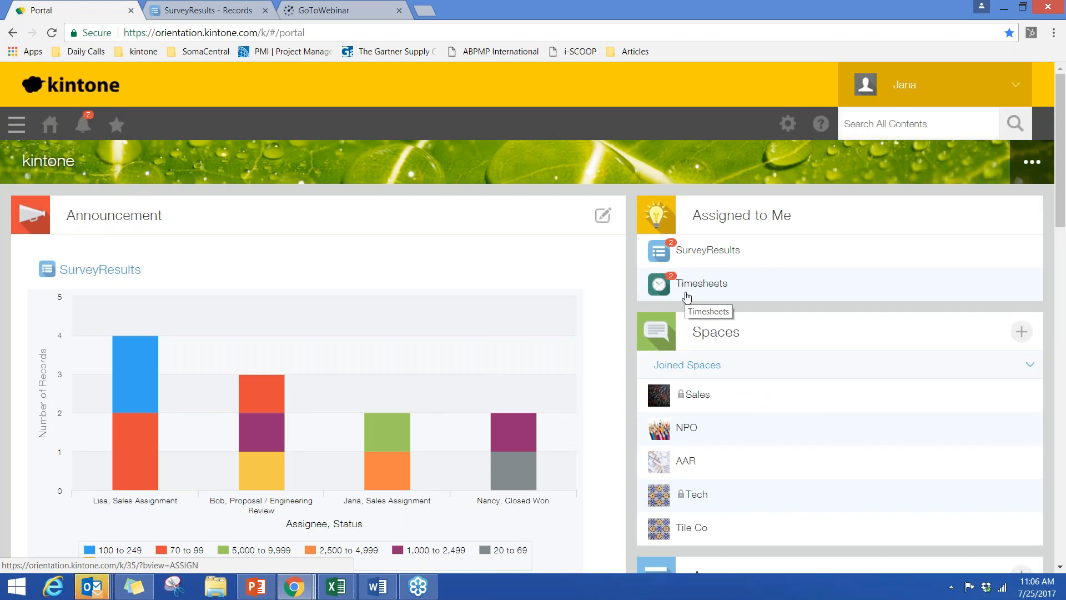
- Open the Sales space and review its SurveyResults, Projects and Sales & Leads charts
{"action": "left_click", "coordinate": [693, 399]}
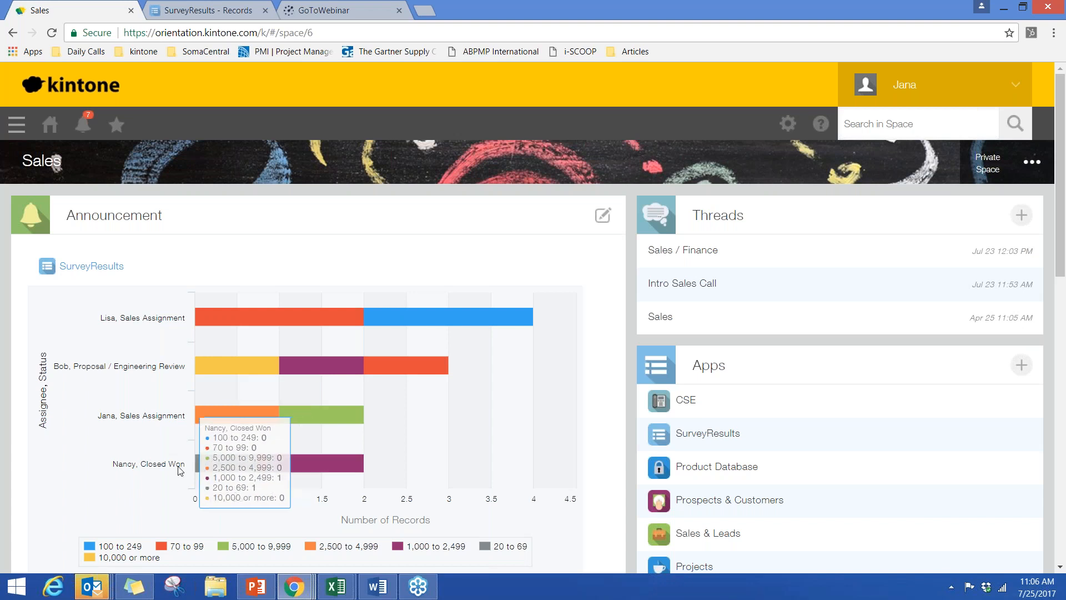
{"action": "scroll", "coordinate": [180, 469], "scroll_direction": "down", "scroll_amount": 8}
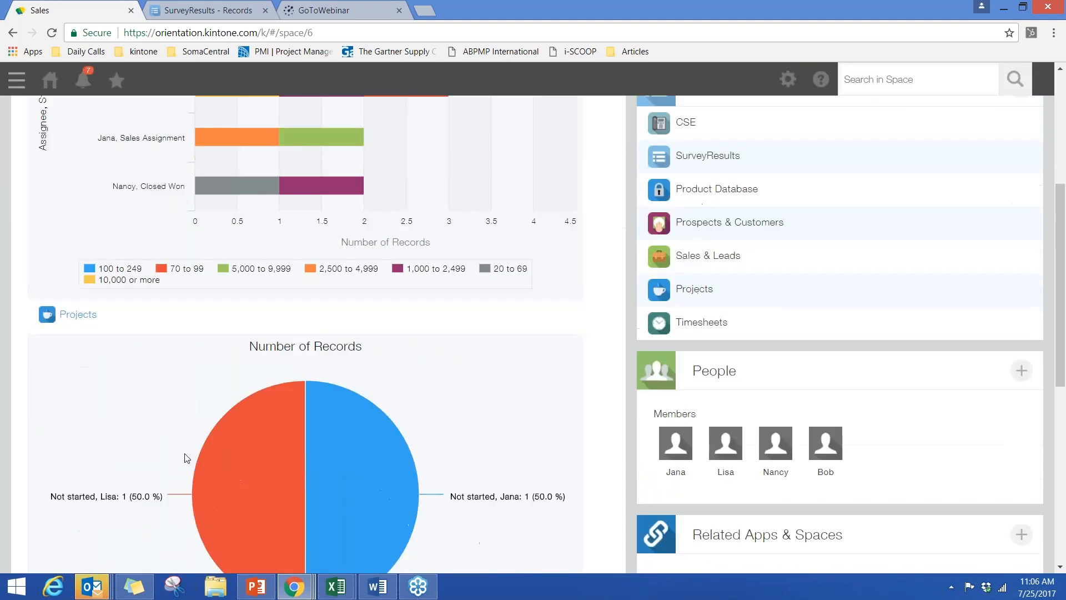
{"action": "scroll", "coordinate": [331, 413], "scroll_direction": "down", "scroll_amount": 1}
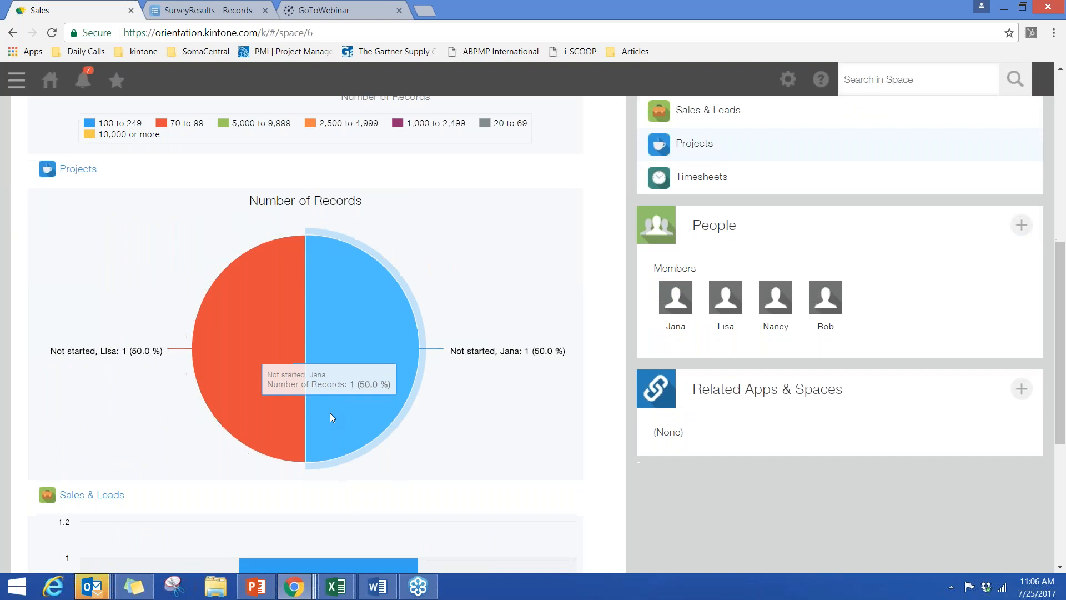
{"action": "scroll", "coordinate": [331, 416], "scroll_direction": "down", "scroll_amount": 5}
{"action": "scroll", "coordinate": [499, 448], "scroll_direction": "up", "scroll_amount": 1}
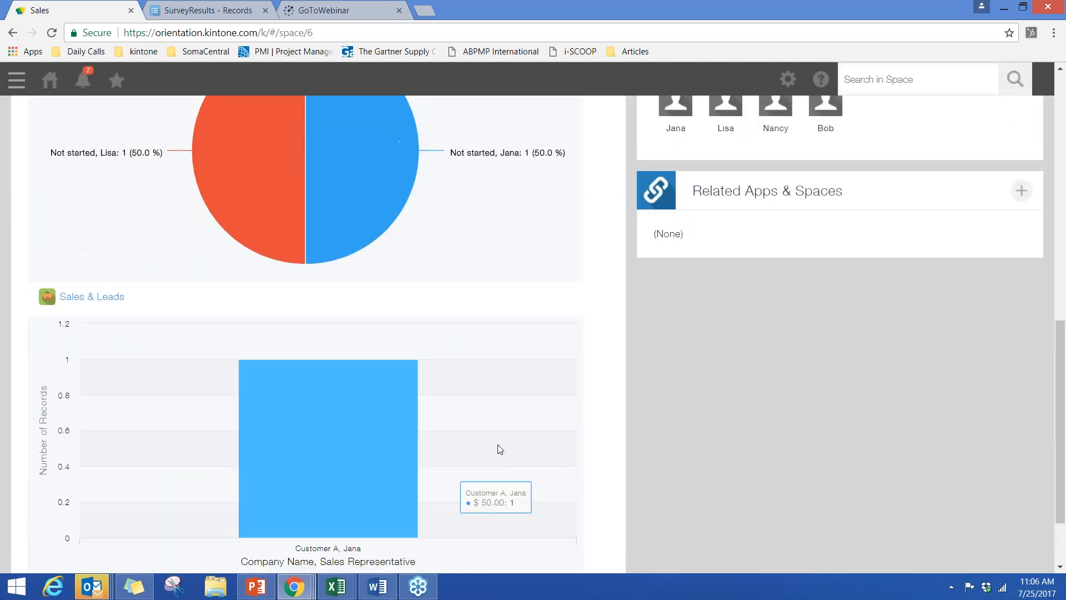
{"action": "scroll", "coordinate": [498, 448], "scroll_direction": "up", "scroll_amount": 8}
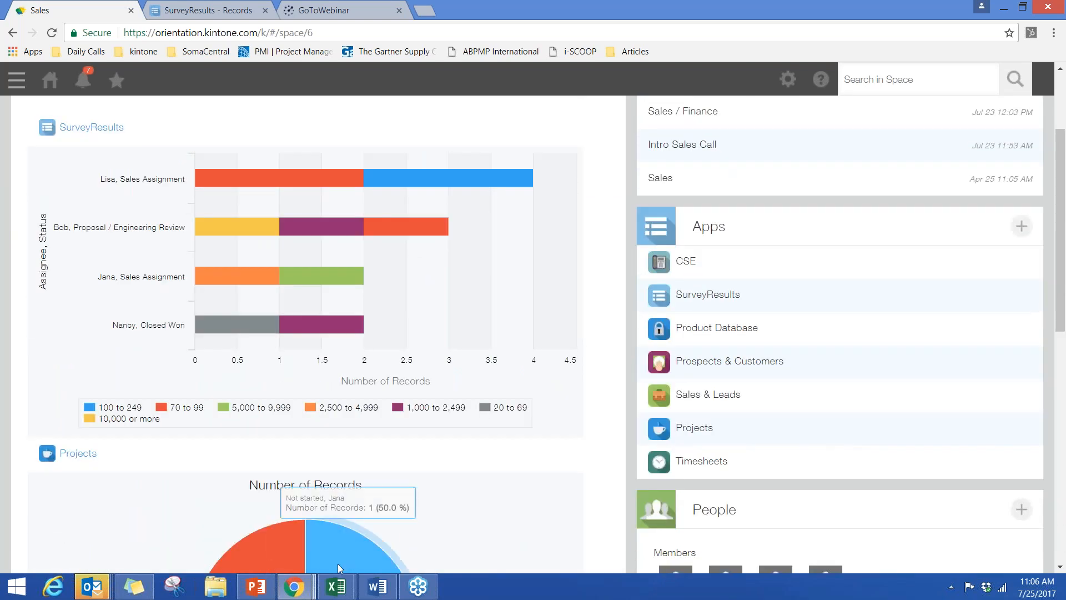
- Switch to Excel to view the Participant Profiles sheet of SurveyResults1.xlsx, and close the workbook
{"action": "mouse_move", "coordinate": [335, 594]}
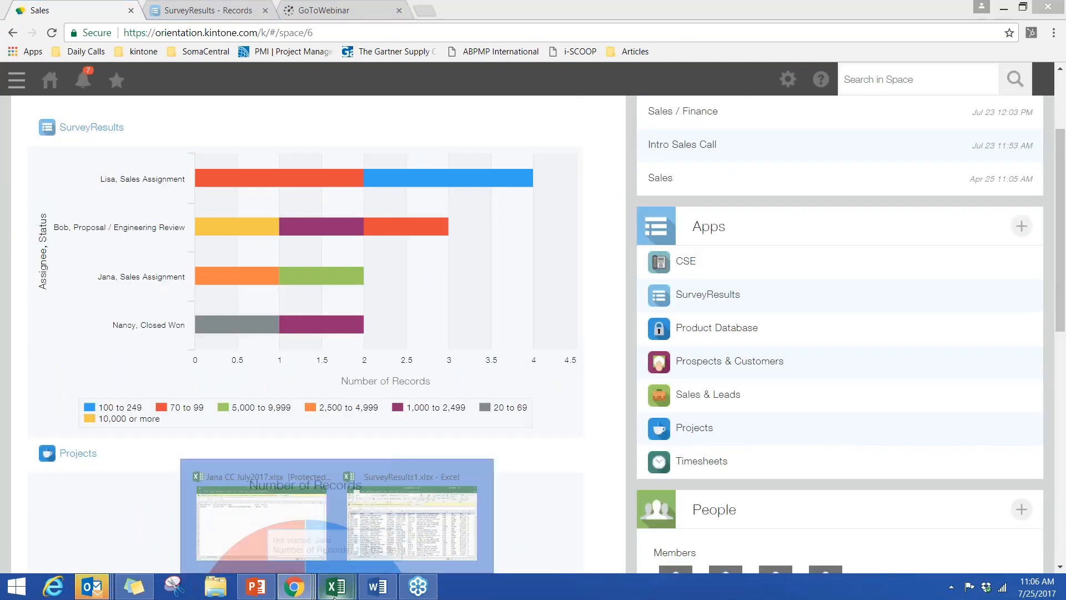
{"action": "left_click", "coordinate": [395, 537]}
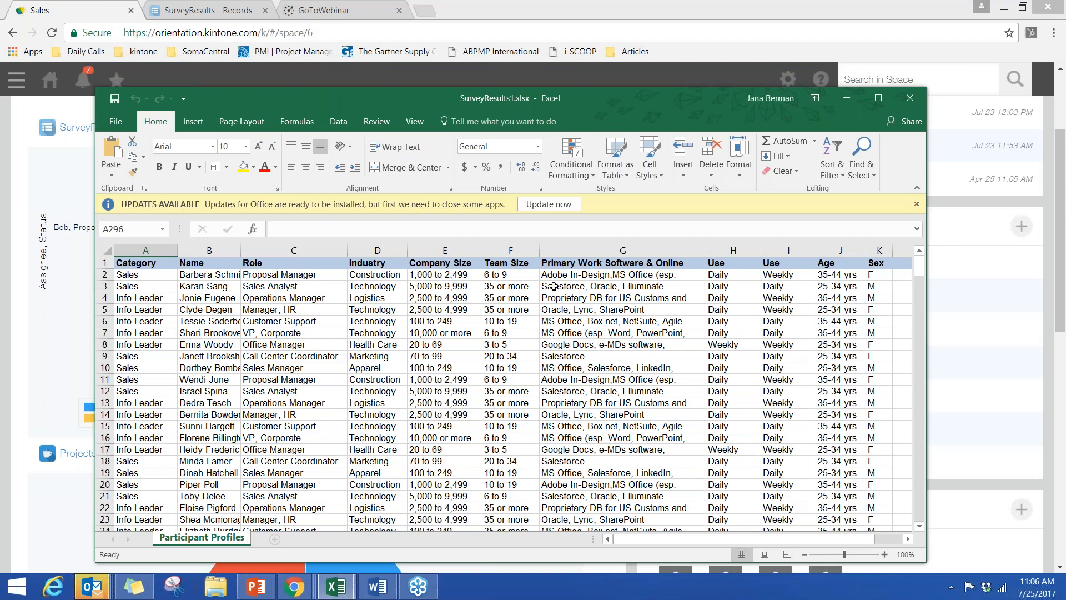
{"action": "left_click", "coordinate": [907, 97]}
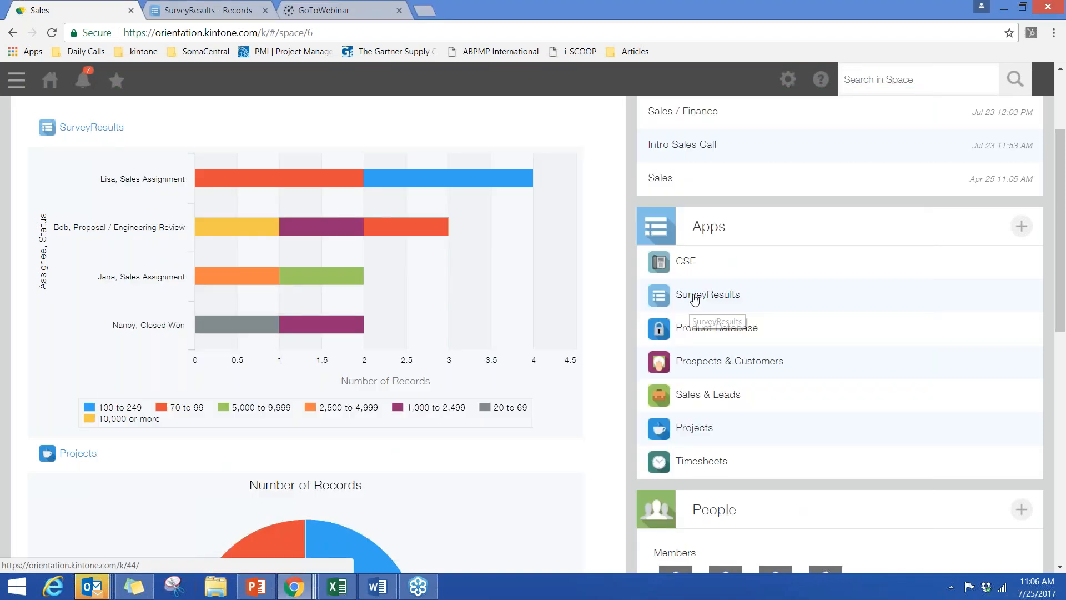
- Start adding a new app to the Sales space and look over the creation options and featured apps
{"action": "left_click", "coordinate": [1020, 227]}
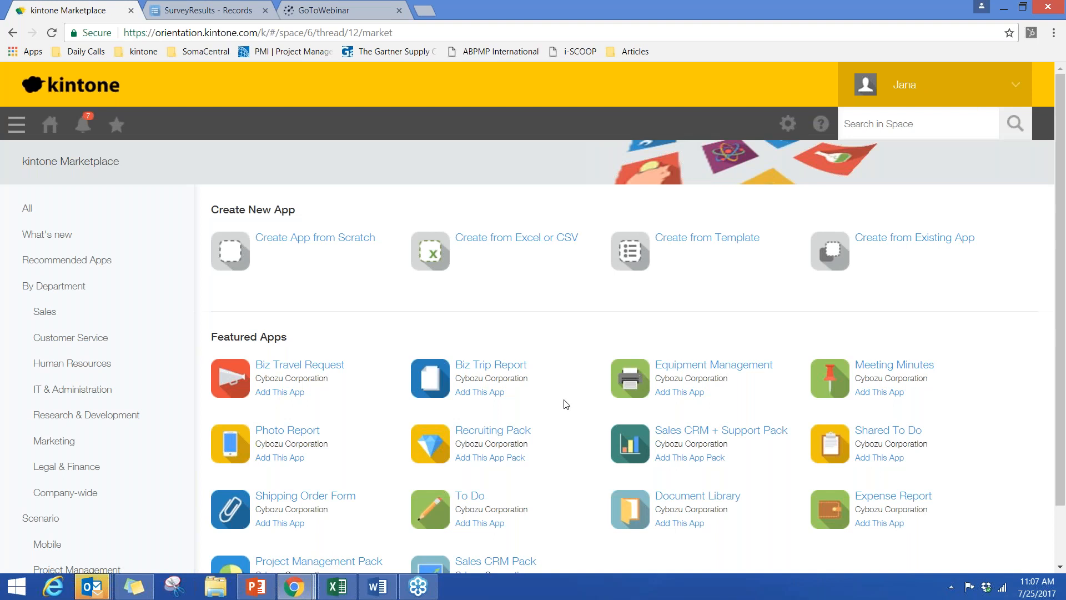
{"action": "scroll", "coordinate": [364, 388], "scroll_direction": "down", "scroll_amount": 1}
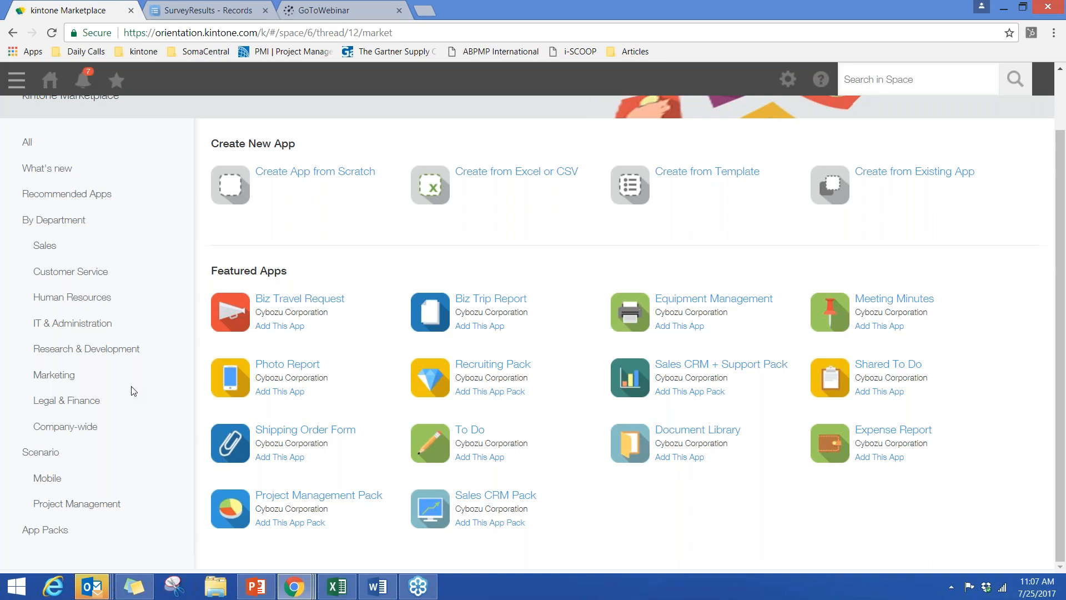
- Review the description and screenshots of the Biz Travel Request app, and return to the marketplace
{"action": "left_click", "coordinate": [298, 299]}
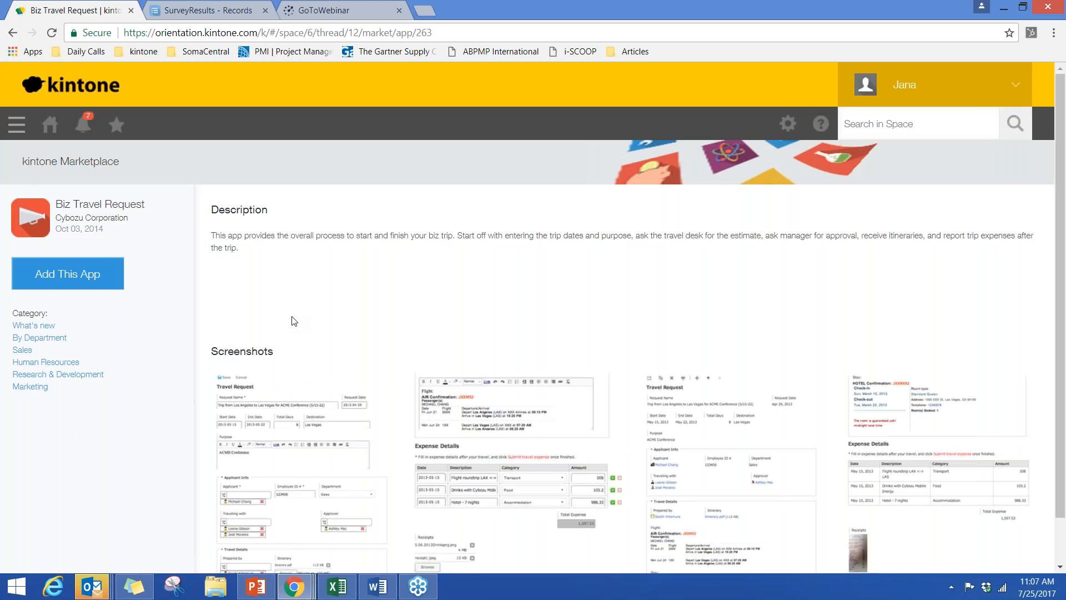
{"action": "scroll", "coordinate": [293, 319], "scroll_direction": "down", "scroll_amount": 2}
{"action": "mouse_move", "coordinate": [283, 547]}
{"action": "left_mouse_down"}
{"action": "mouse_move", "coordinate": [520, 578]}
{"action": "mouse_move", "coordinate": [277, 558]}
{"action": "left_mouse_up"}
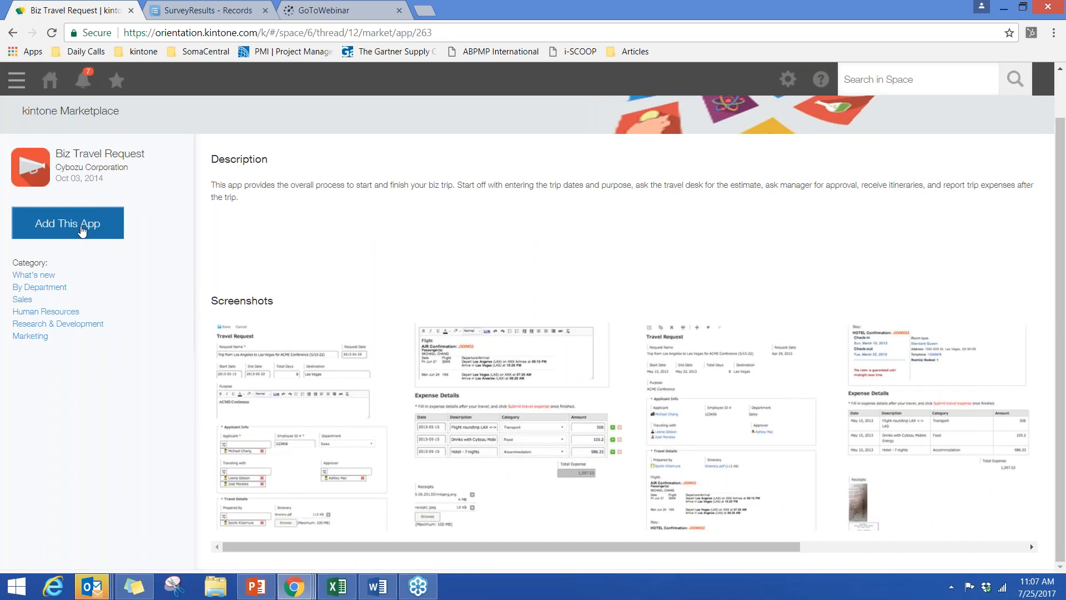
{"action": "left_click", "coordinate": [13, 34]}
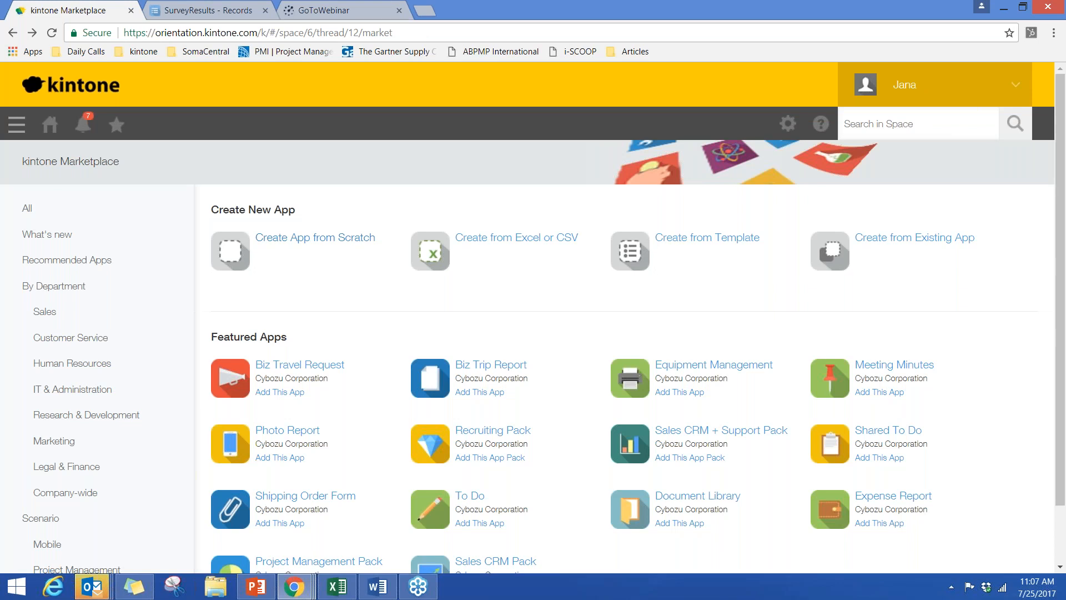
- Start a new app from an Excel or CSV file and load SurveyResults1.xlsx from the Desktop as its source
{"action": "left_click", "coordinate": [550, 236]}
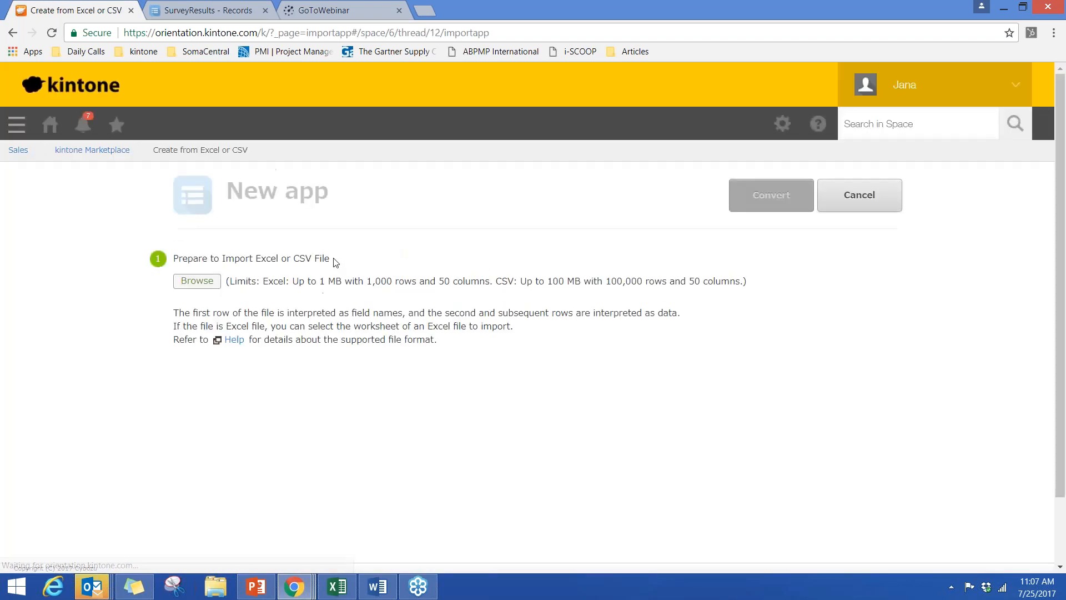
{"action": "left_click", "coordinate": [205, 284]}
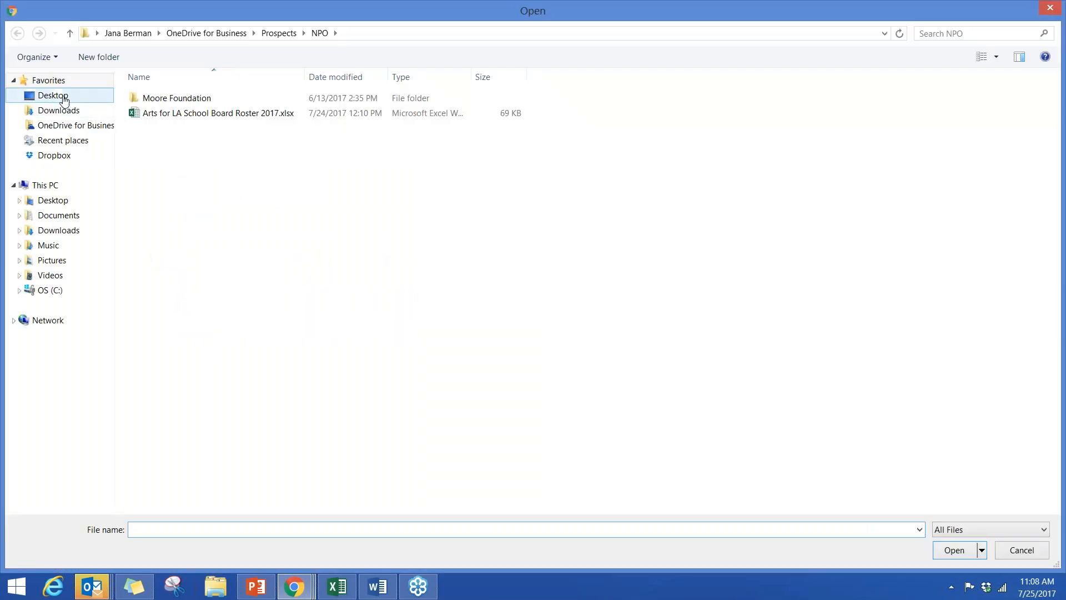
{"action": "left_click", "coordinate": [64, 100]}
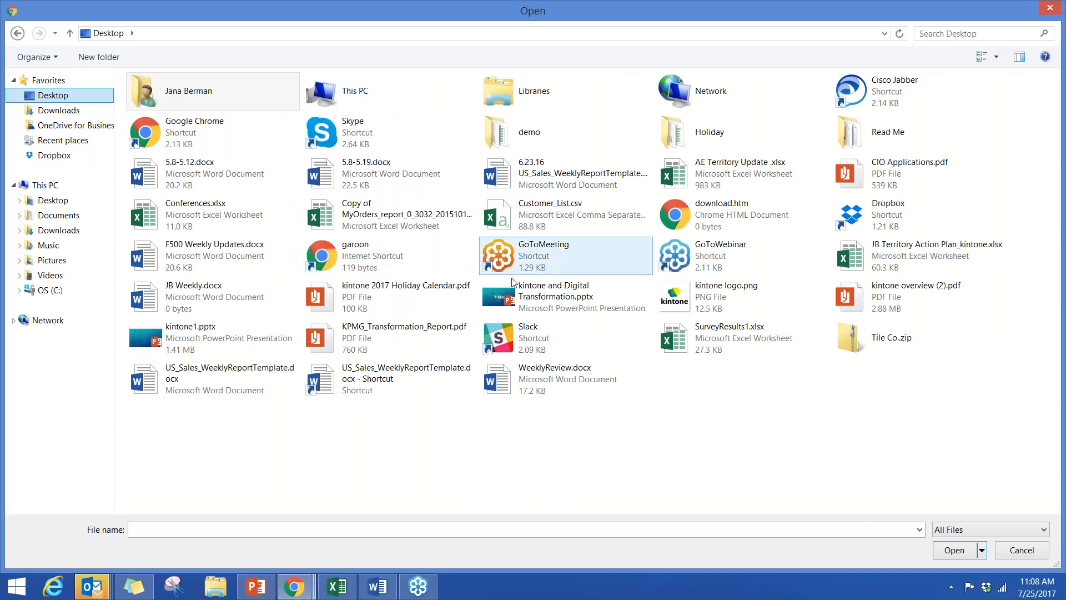
{"action": "left_click", "coordinate": [715, 341]}
{"action": "left_click", "coordinate": [714, 340]}
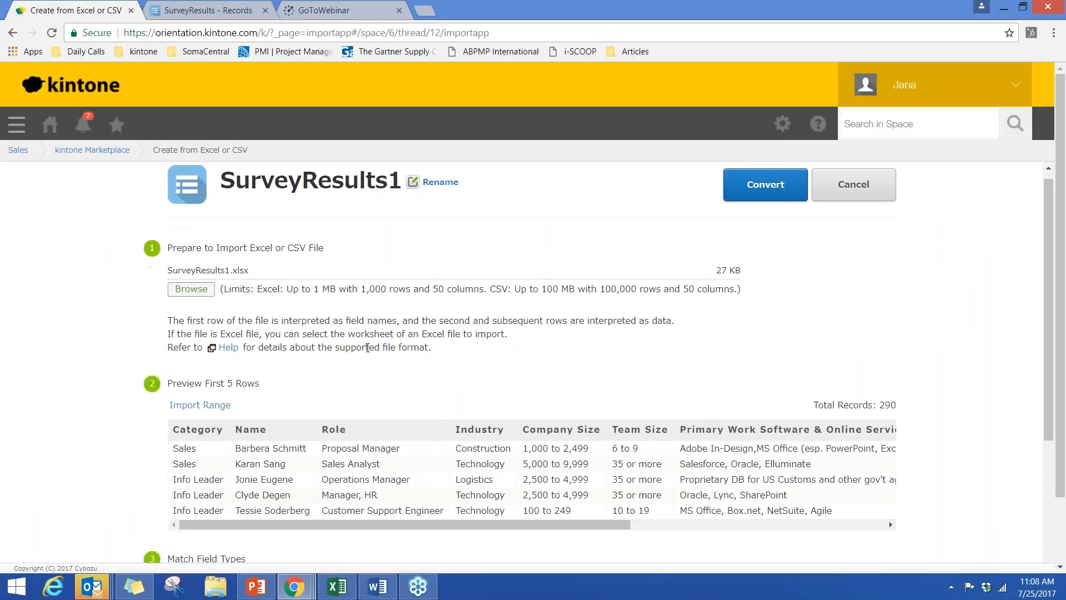
{"action": "scroll", "coordinate": [319, 344], "scroll_direction": "down", "scroll_amount": 3}
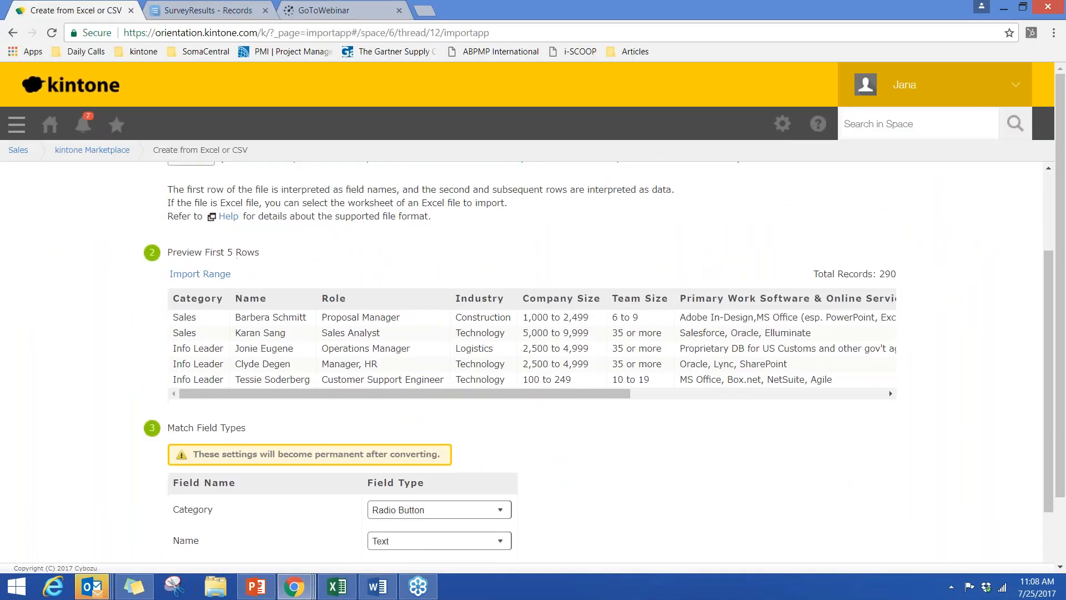
- Examine the imported spreadsheet's row preview and matched field types, and cancel the conversion of SurveyResults1
{"action": "scroll", "coordinate": [311, 333], "scroll_direction": "down", "scroll_amount": 4}
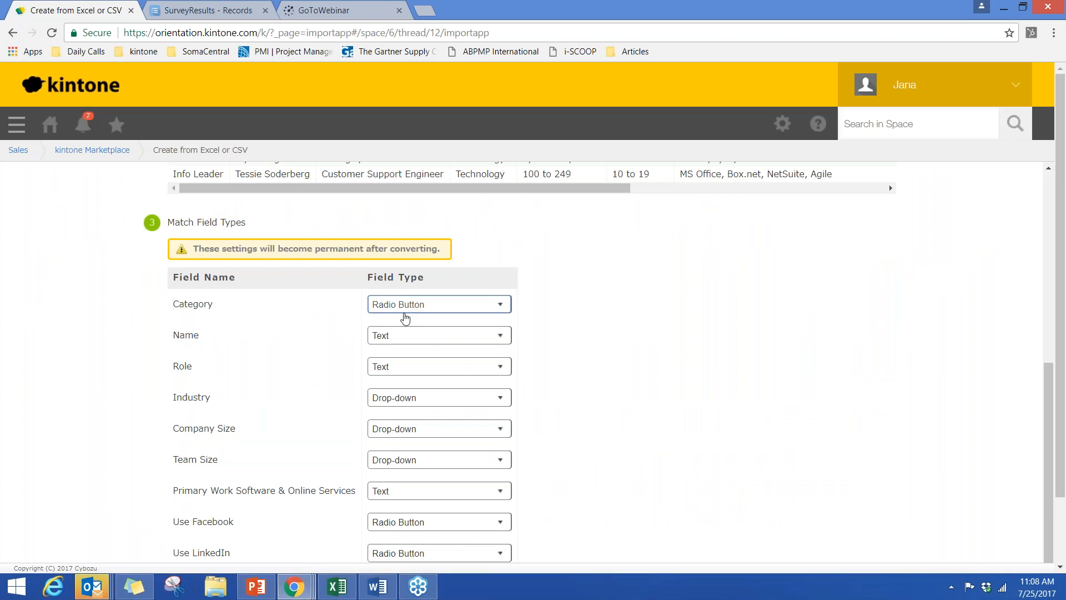
{"action": "scroll", "coordinate": [297, 312], "scroll_direction": "up", "scroll_amount": 3}
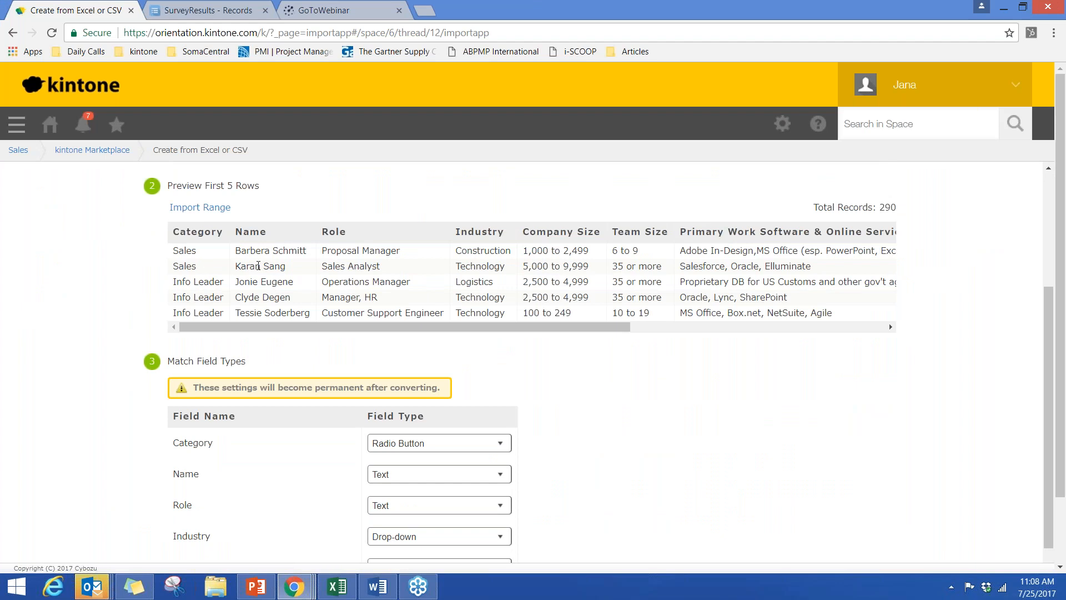
{"action": "scroll", "coordinate": [258, 266], "scroll_direction": "down", "scroll_amount": 4}
{"action": "scroll", "coordinate": [258, 317], "scroll_direction": "up", "scroll_amount": 2}
{"action": "scroll", "coordinate": [259, 318], "scroll_direction": "up", "scroll_amount": 4}
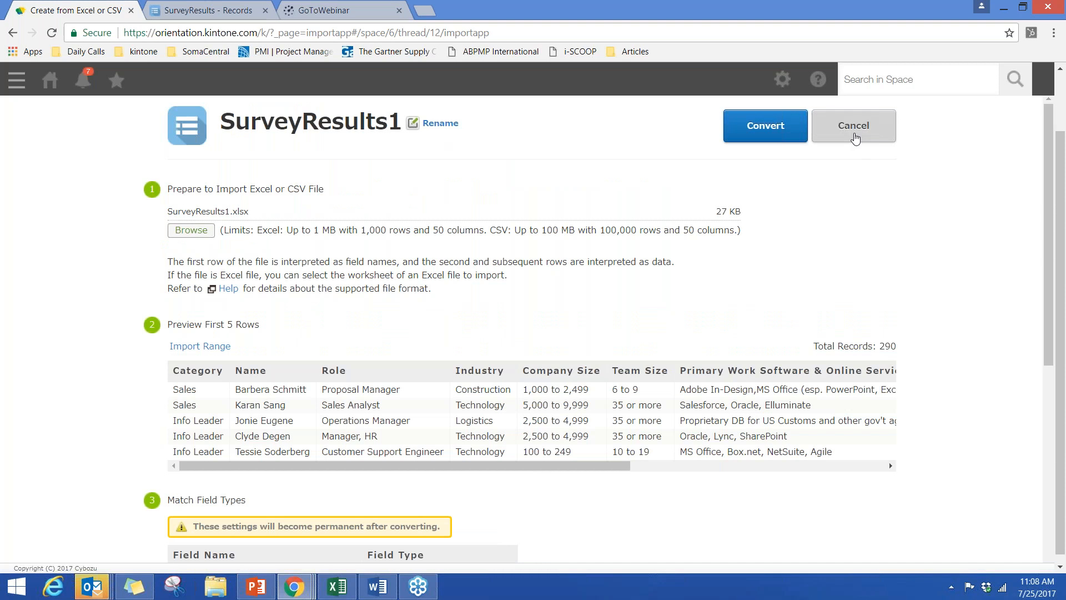
{"action": "left_click", "coordinate": [854, 127]}
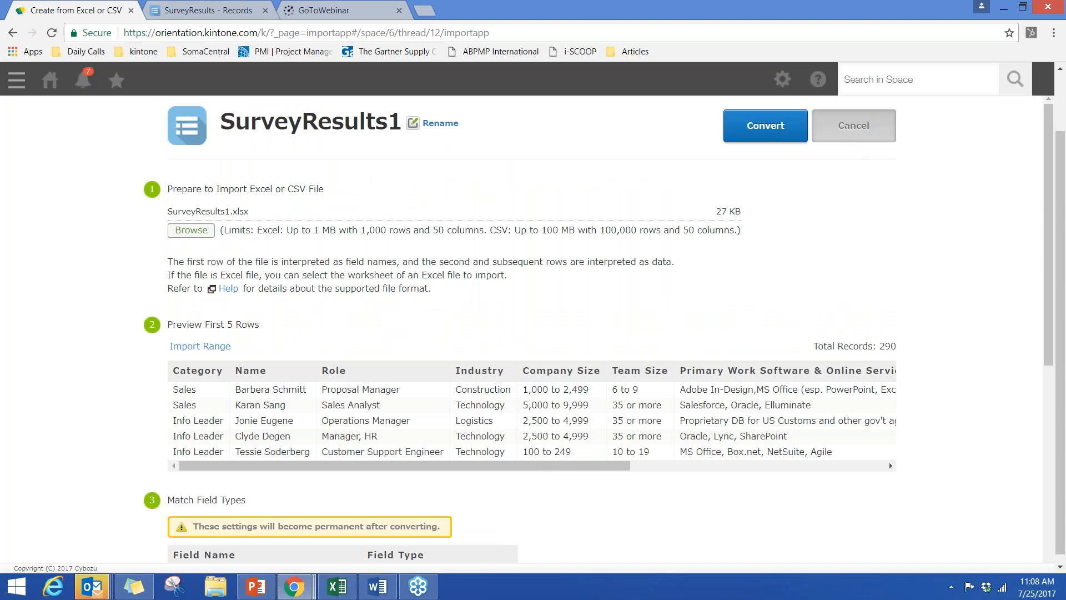
{"action": "key", "text": "Return"}
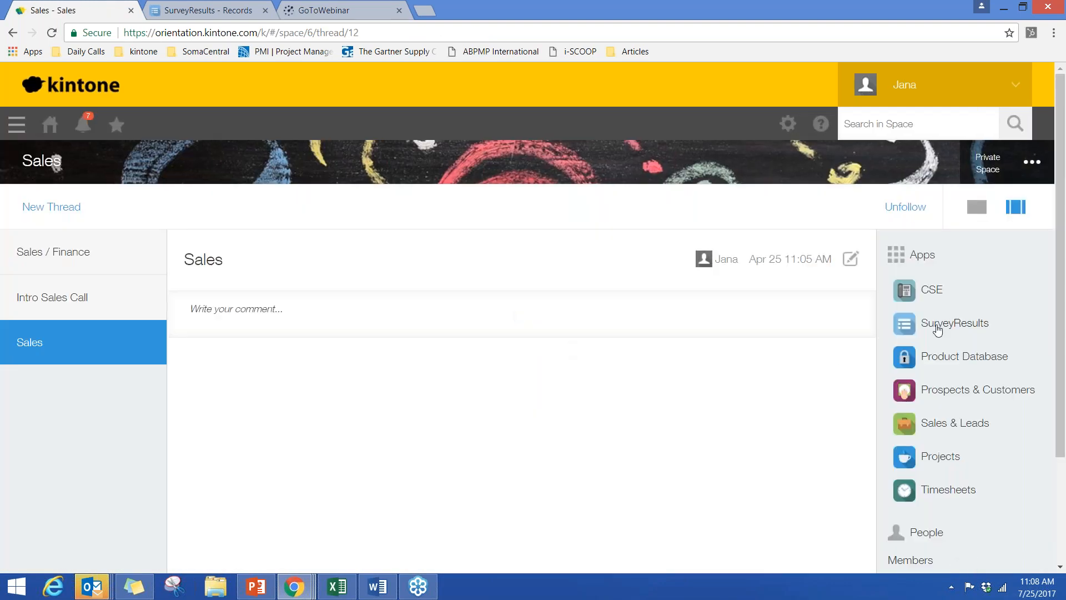
- Open the existing SurveyResults app in the Sales space and display its records in the Finance view
{"action": "left_click", "coordinate": [937, 327]}
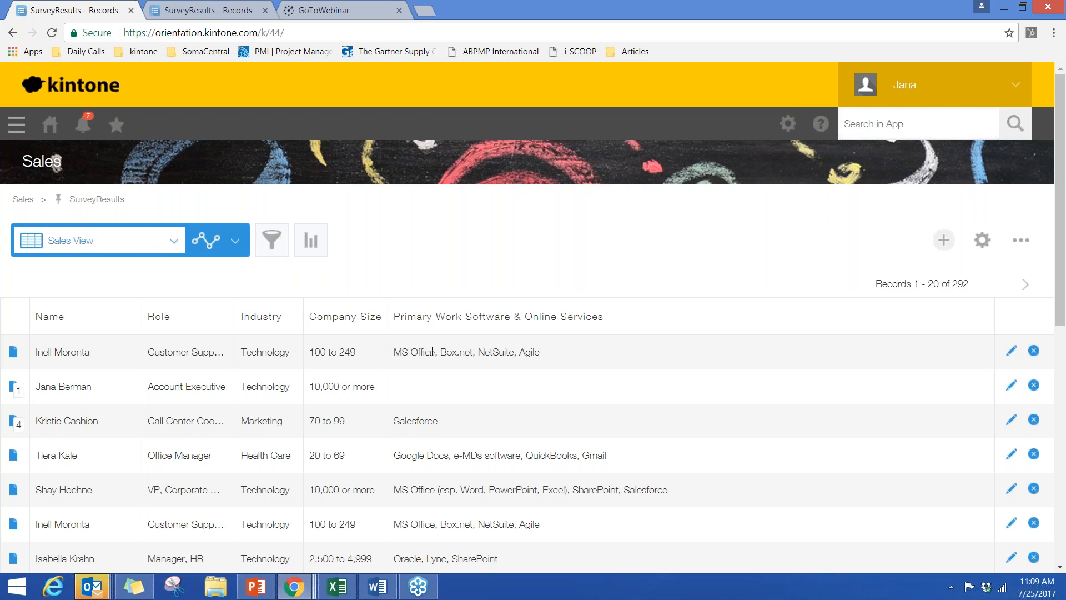
{"action": "left_click", "coordinate": [171, 242]}
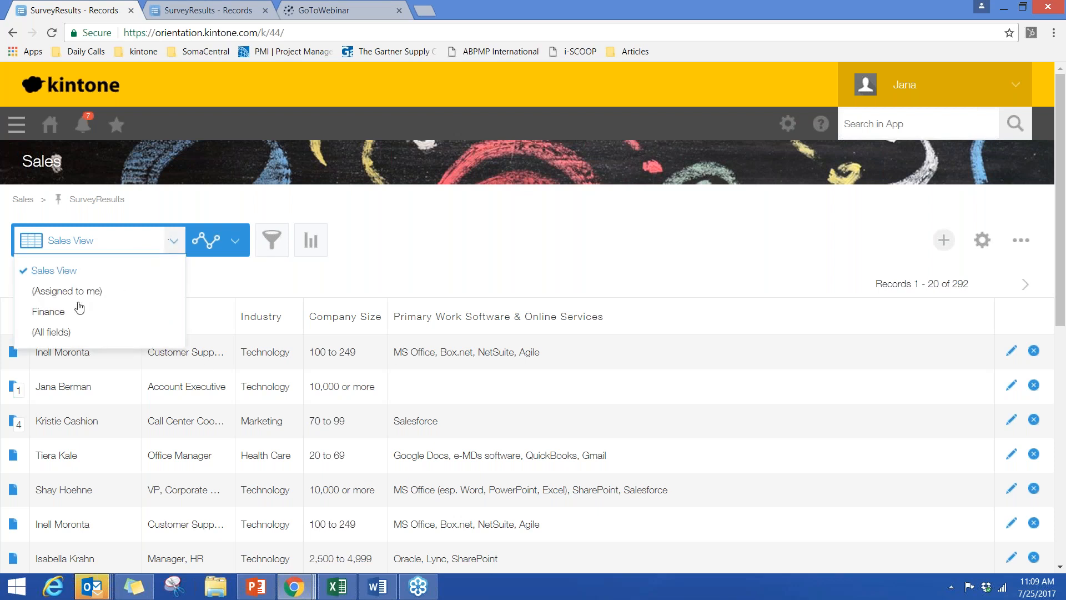
{"action": "left_click", "coordinate": [62, 314]}
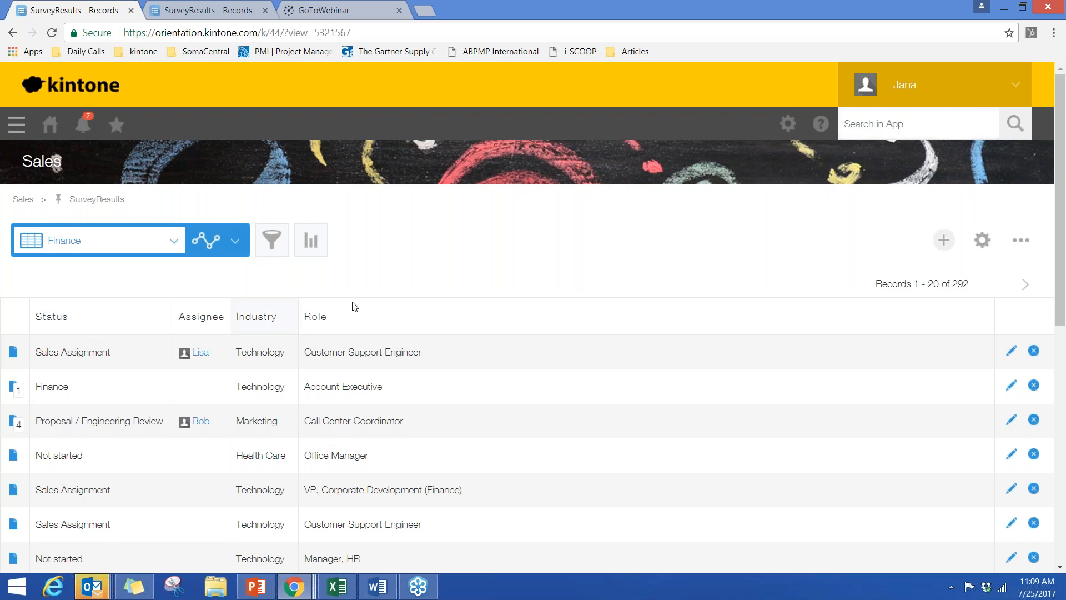
- Look over the blank entry form for a new survey record and cancel it without entering data
{"action": "left_click", "coordinate": [939, 245]}
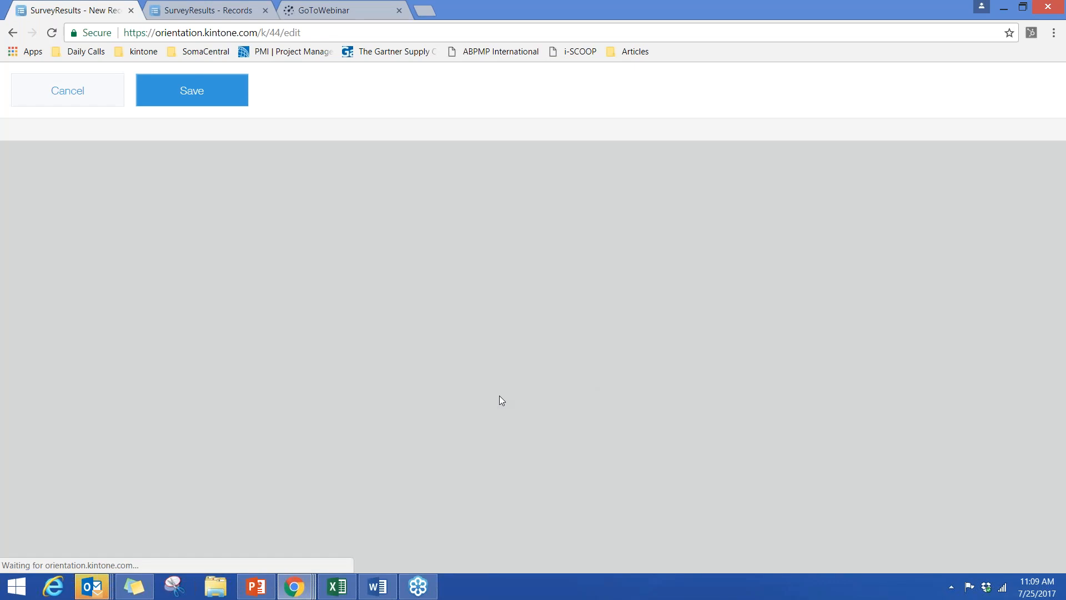
{"action": "scroll", "coordinate": [414, 371], "scroll_direction": "down", "scroll_amount": 1}
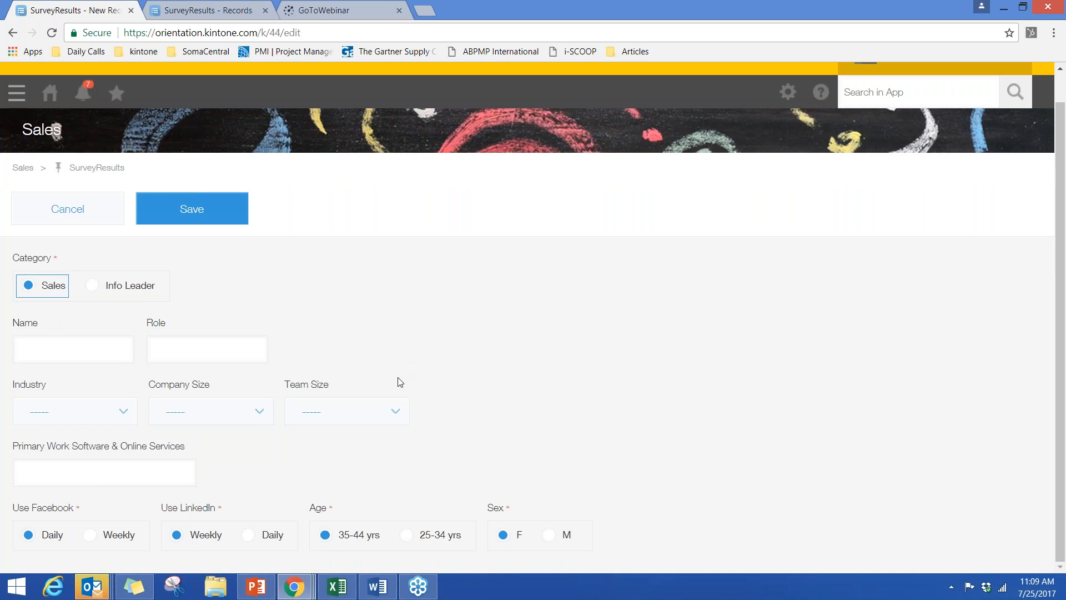
{"action": "left_click", "coordinate": [62, 355]}
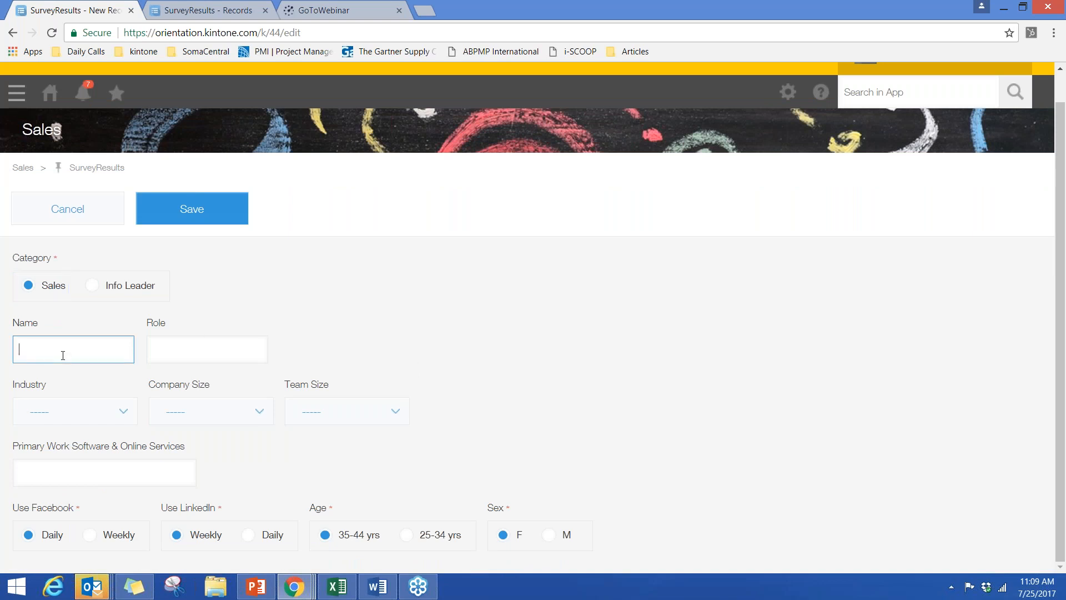
{"action": "left_click", "coordinate": [75, 224]}
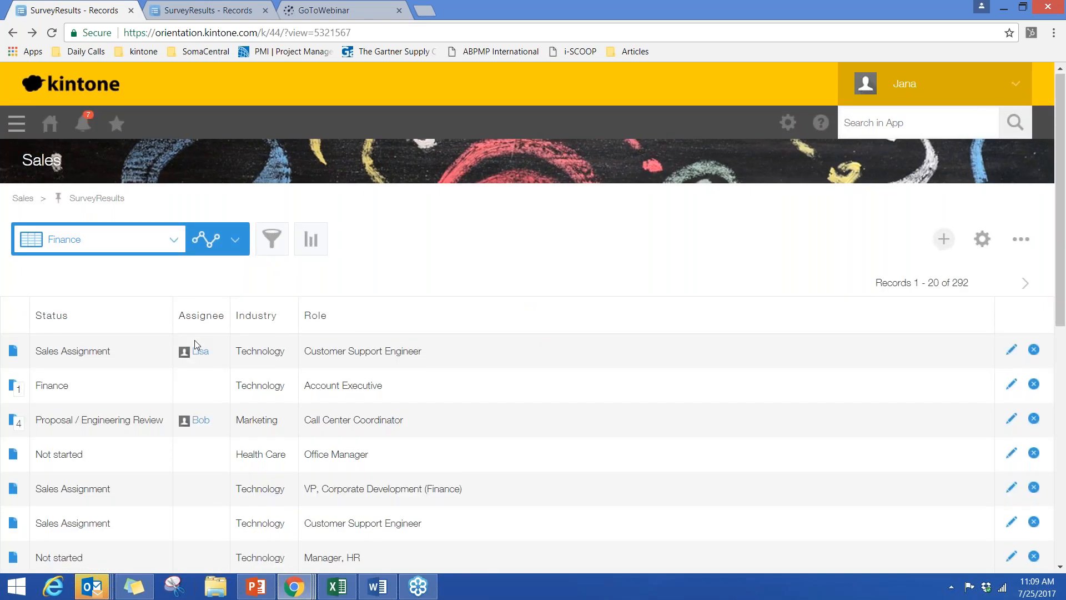
- Switch the record list to Sales View and open the details of the Call Center Coordinator record
{"action": "scroll", "coordinate": [195, 340], "scroll_direction": "down", "scroll_amount": 4}
{"action": "scroll", "coordinate": [70, 263], "scroll_direction": "up", "scroll_amount": 3}
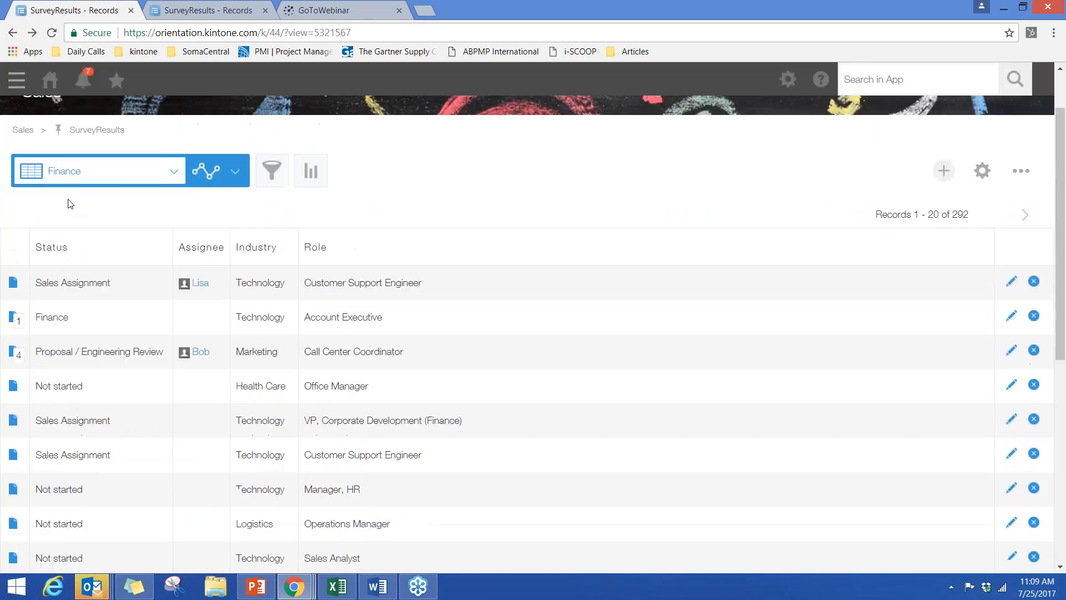
{"action": "left_click", "coordinate": [73, 203]}
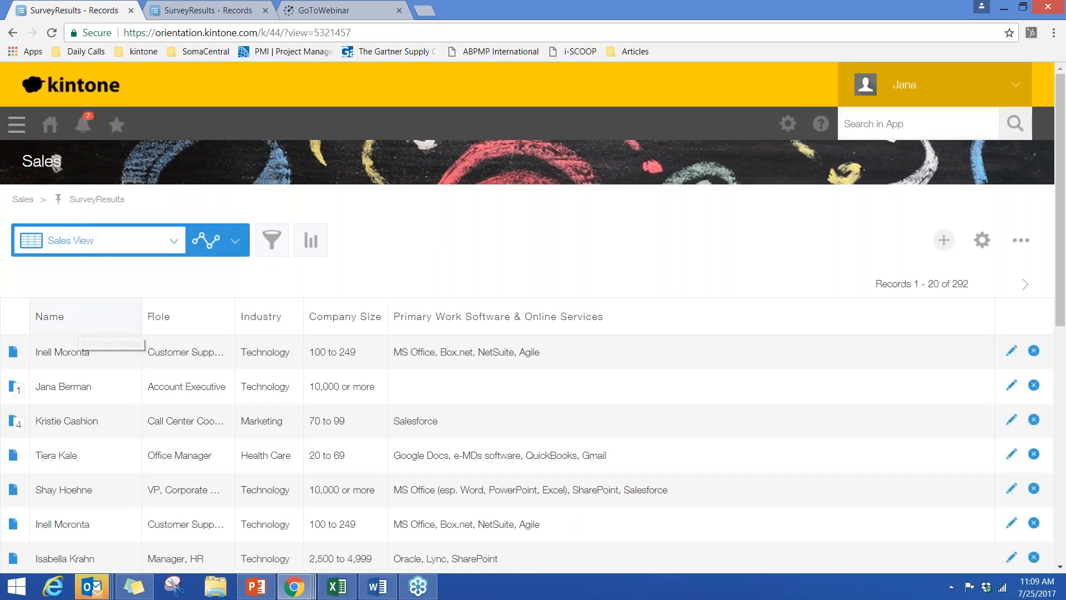
{"action": "scroll", "coordinate": [14, 327], "scroll_direction": "down", "scroll_amount": 1}
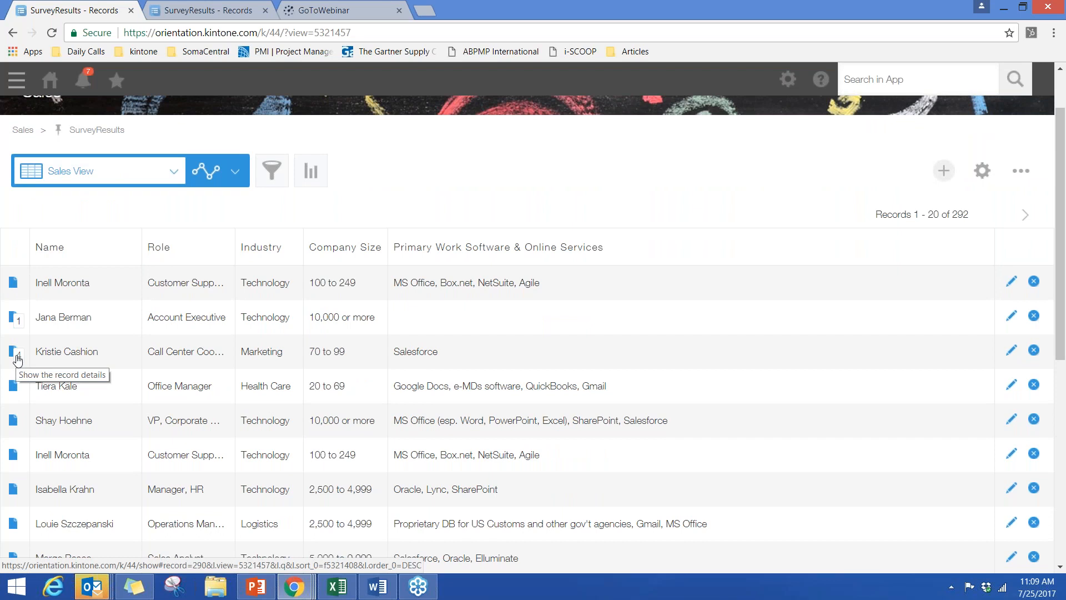
{"action": "left_click", "coordinate": [17, 356]}
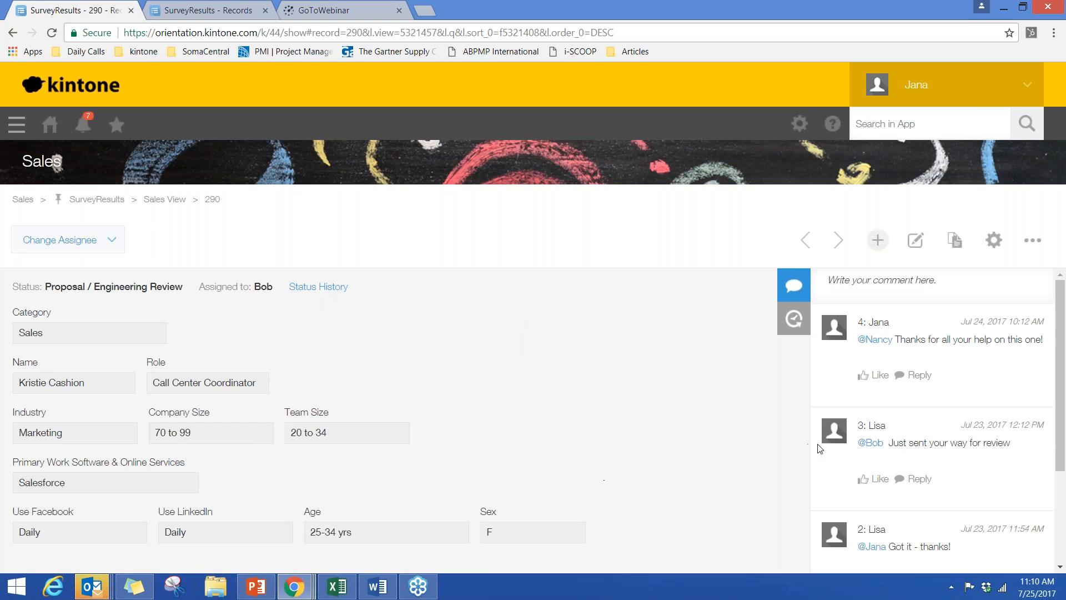
- Read through the record's comment thread from the oldest comment back up to the newest
{"action": "scroll", "coordinate": [841, 450], "scroll_direction": "down", "scroll_amount": 3}
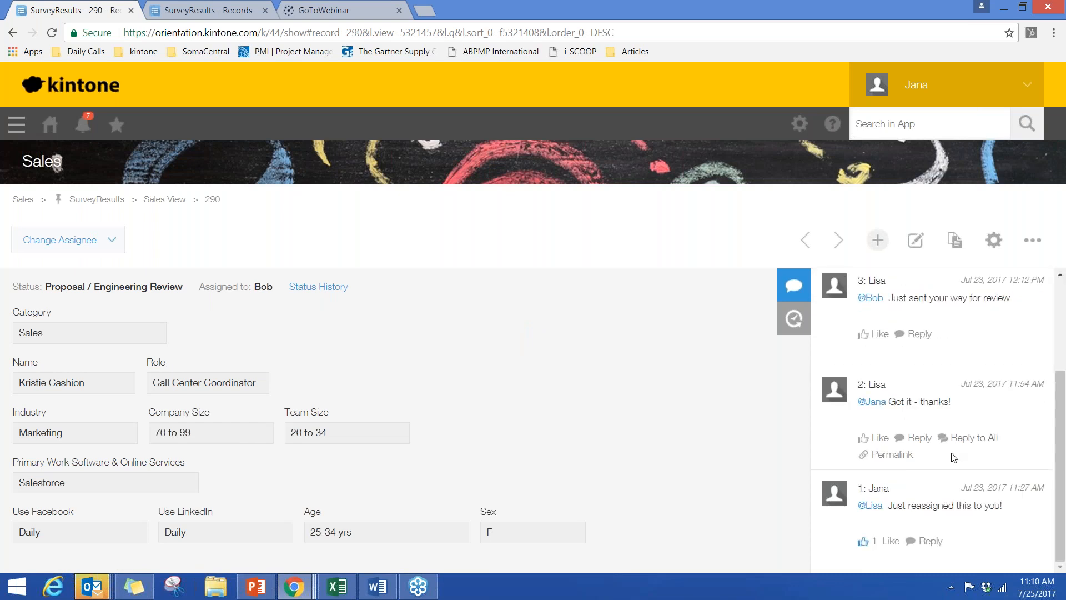
{"action": "mouse_move", "coordinate": [913, 474]}
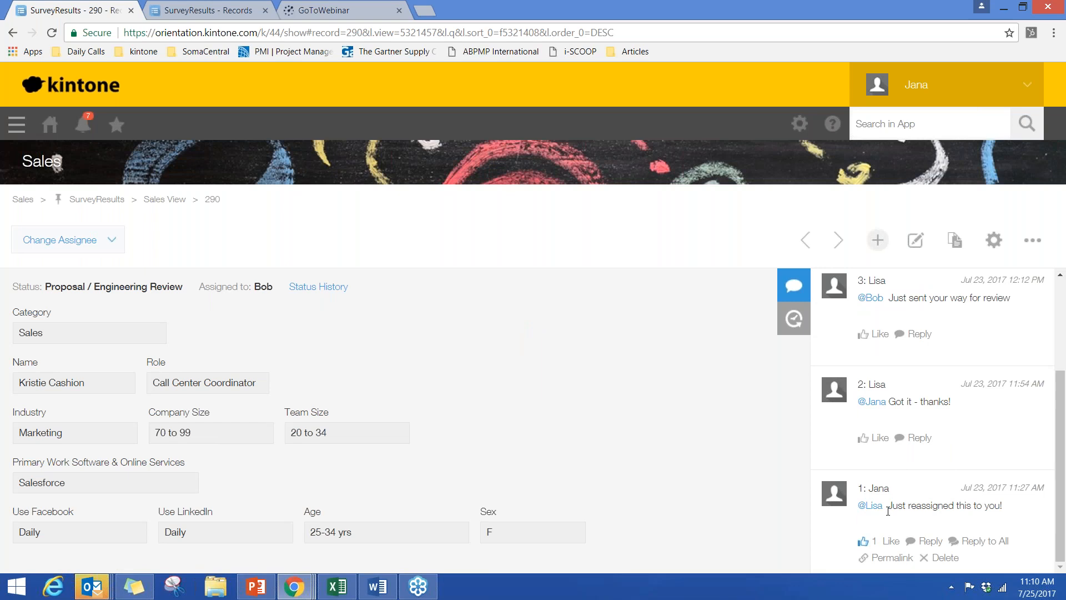
{"action": "mouse_move", "coordinate": [924, 418]}
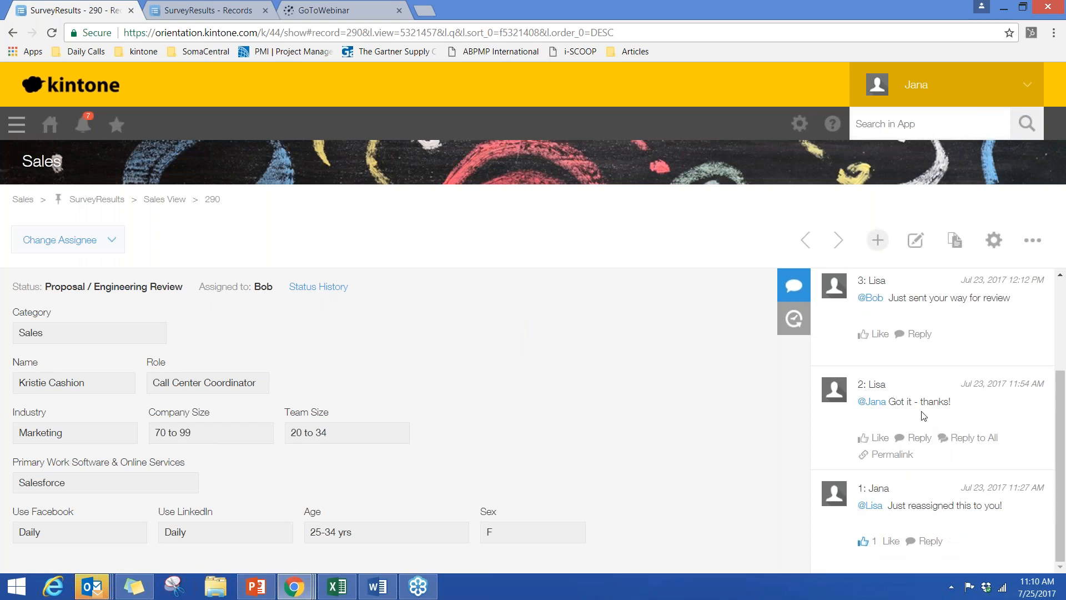
{"action": "scroll", "coordinate": [924, 416], "scroll_direction": "up", "scroll_amount": 2}
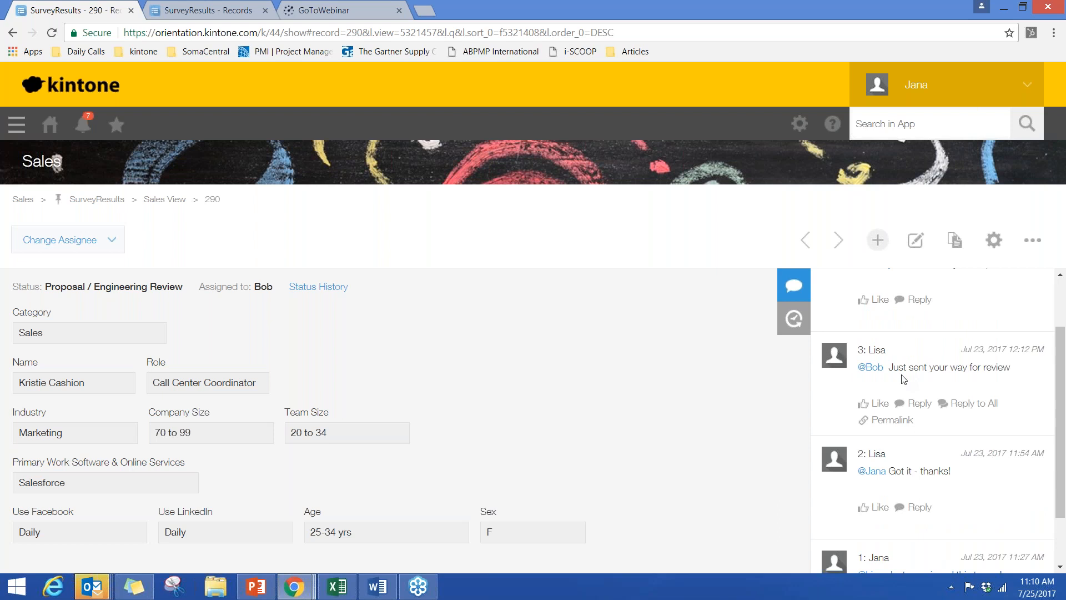
{"action": "scroll", "coordinate": [903, 379], "scroll_direction": "up", "scroll_amount": 2}
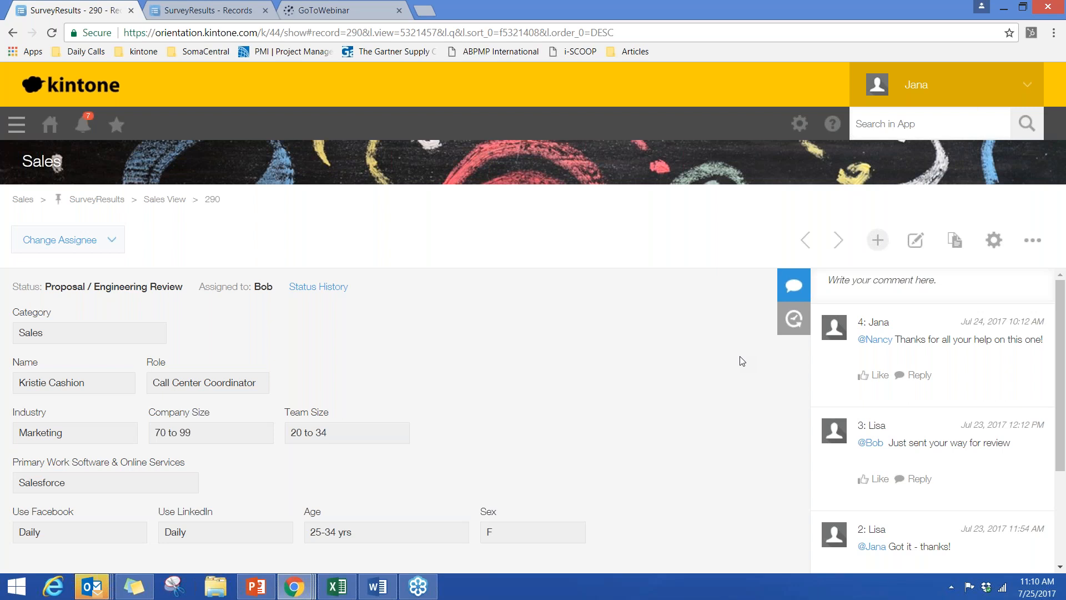
- Open the SurveyResults app's form for editing and add an Attachment field beside Primary Work Software & Online Services
{"action": "left_click", "coordinate": [989, 242]}
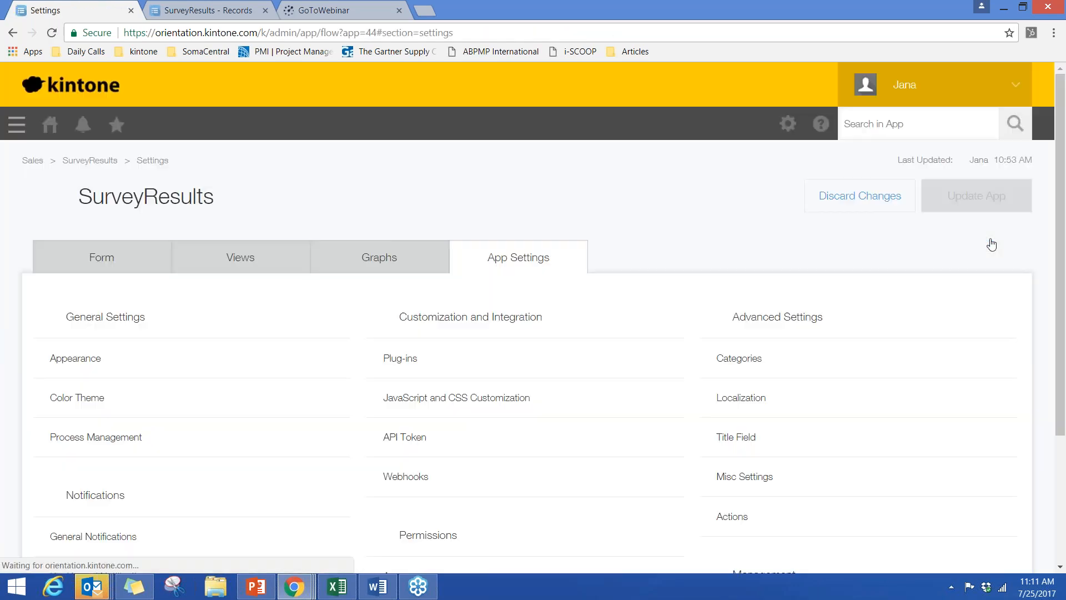
{"action": "left_click", "coordinate": [104, 263]}
{"action": "scroll", "coordinate": [142, 256], "scroll_direction": "down", "scroll_amount": 1}
{"action": "scroll", "coordinate": [142, 256], "scroll_direction": "down", "scroll_amount": 2}
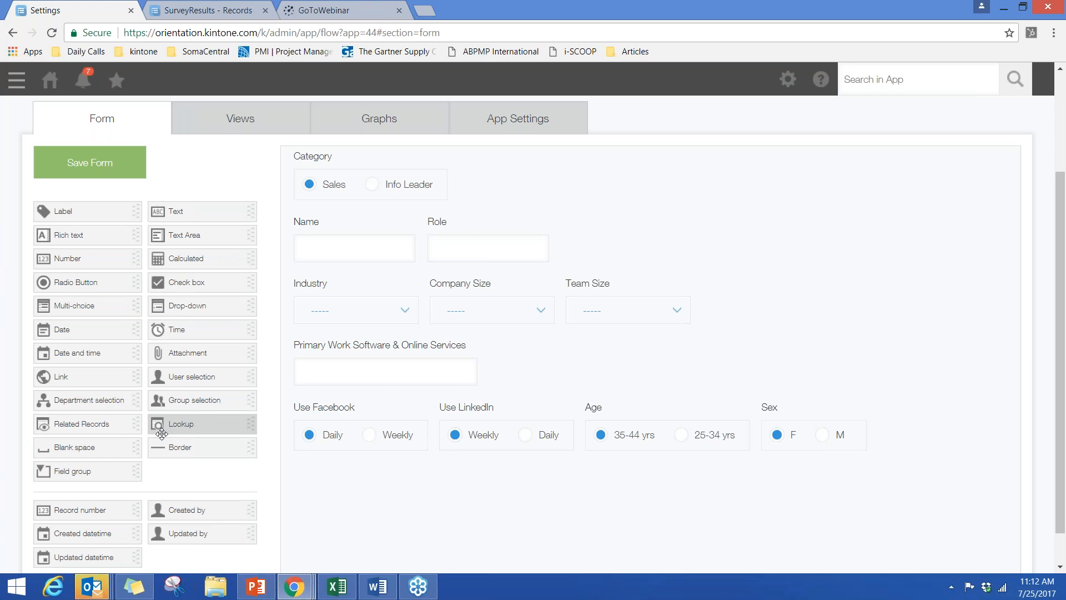
{"action": "left_click_drag", "start_coordinate": [188, 352], "coordinate": [533, 353]}
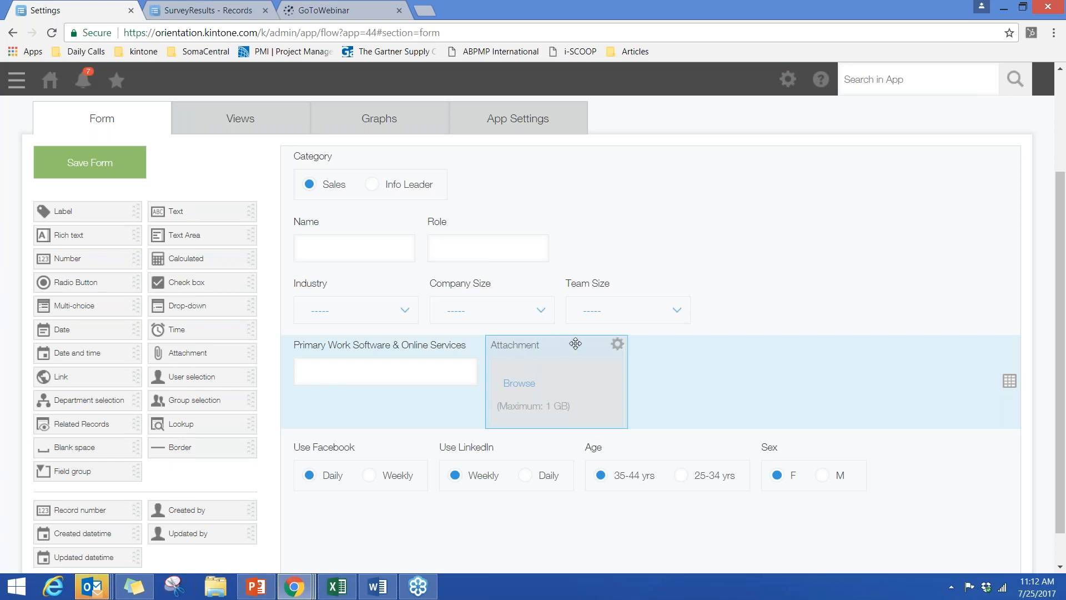
- Check the settings available for the new Attachment field and close them without changes
{"action": "left_click", "coordinate": [617, 343]}
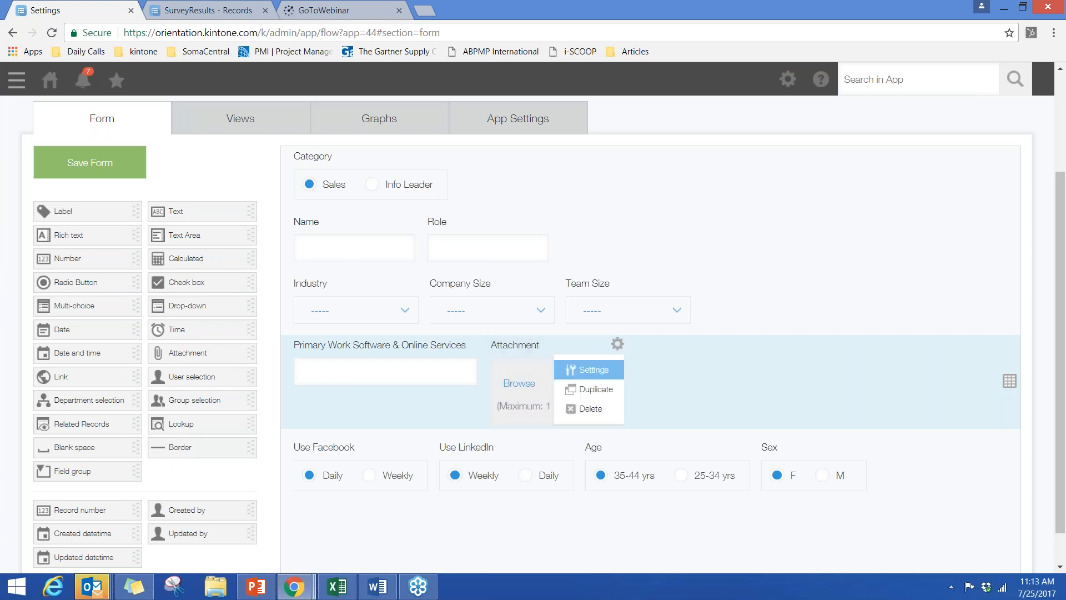
{"action": "left_click", "coordinate": [588, 369]}
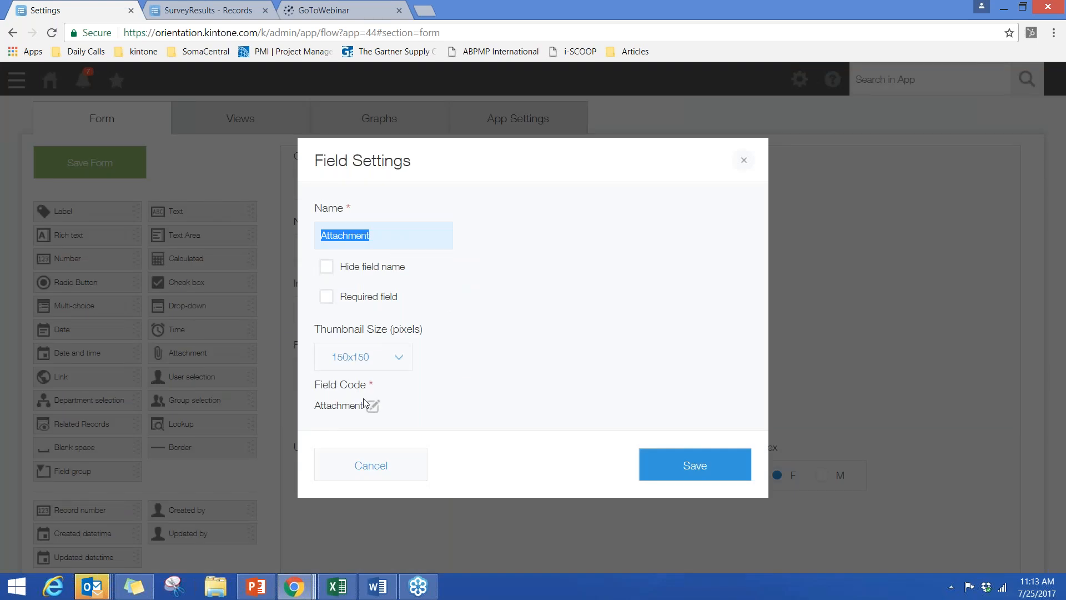
{"action": "left_click", "coordinate": [361, 468]}
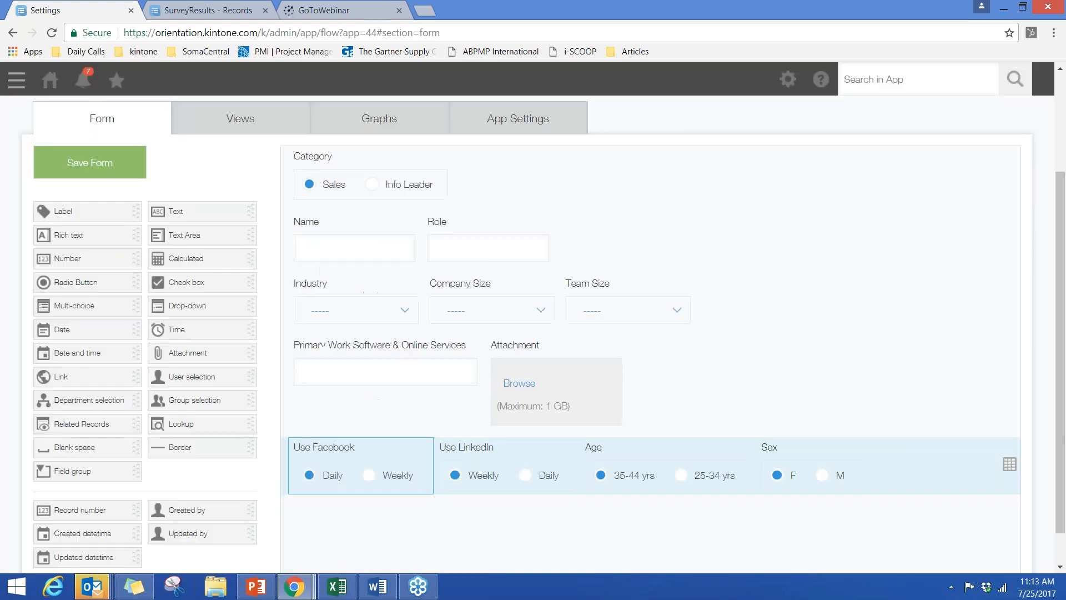
- Save the form and add a list view with Created datetime, Team Size, Category and Primary Work Software & Online Services columns
{"action": "left_click", "coordinate": [240, 127]}
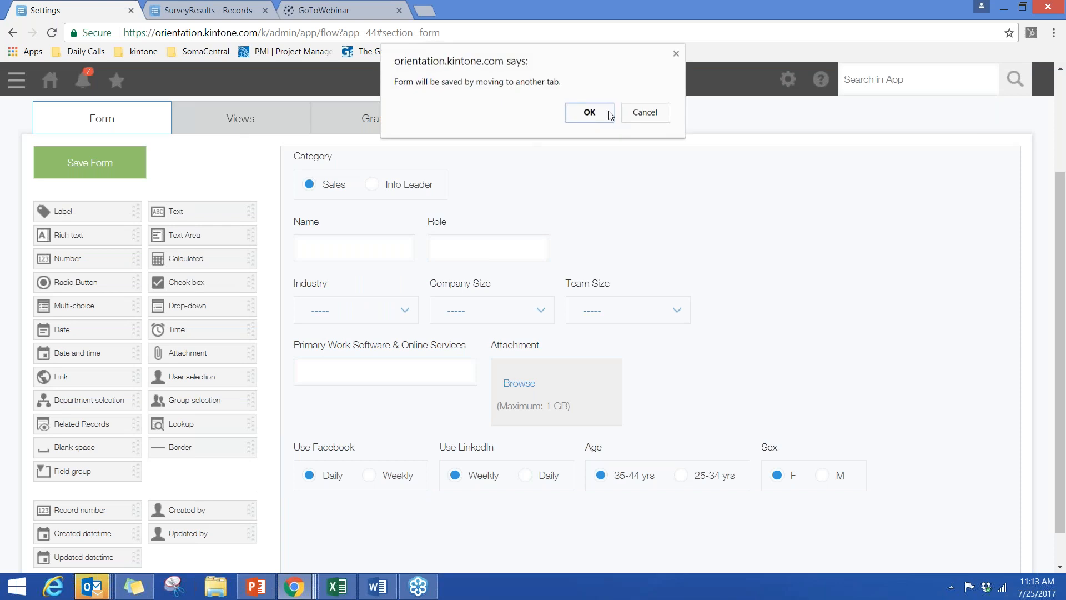
{"action": "left_click", "coordinate": [589, 112]}
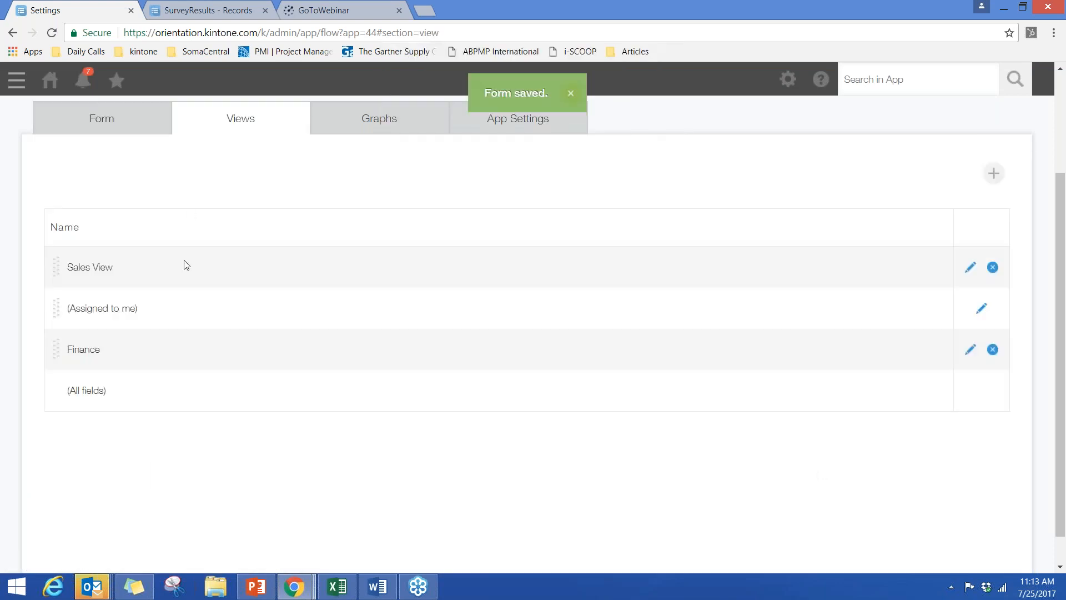
{"action": "left_click", "coordinate": [993, 173]}
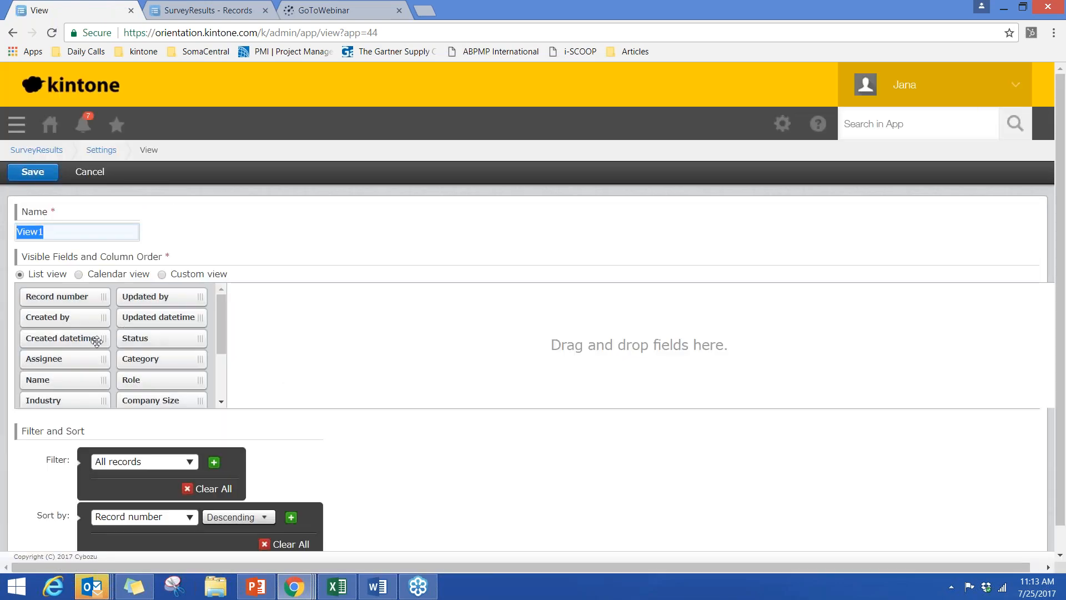
{"action": "left_click_drag", "start_coordinate": [92, 341], "coordinate": [264, 328]}
{"action": "left_click_drag", "start_coordinate": [167, 360], "coordinate": [311, 289]}
{"action": "left_click_drag", "start_coordinate": [174, 424], "coordinate": [483, 320]}
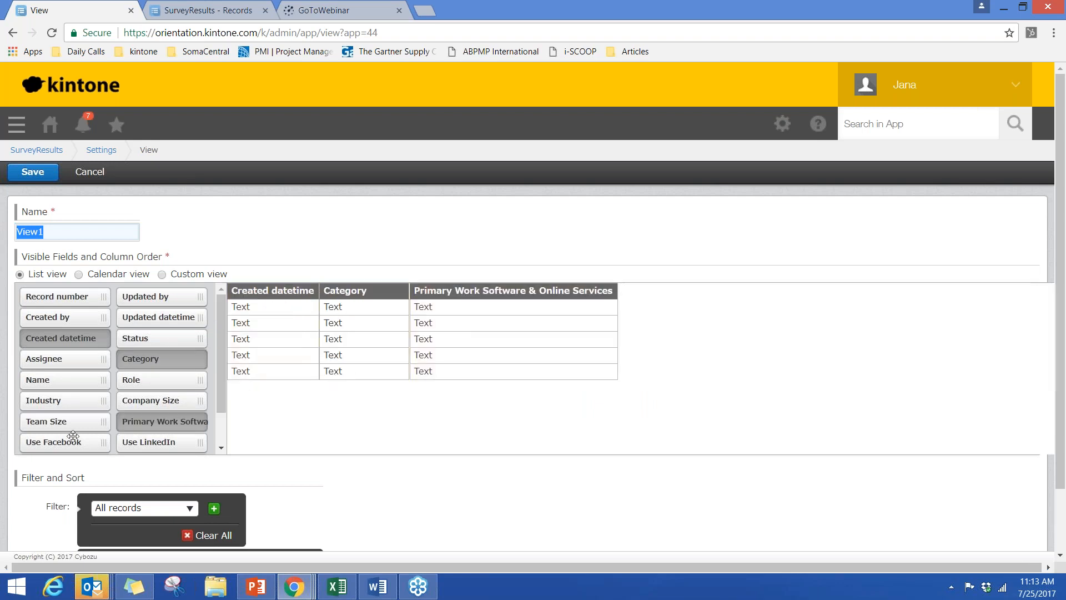
{"action": "left_click_drag", "start_coordinate": [290, 354], "coordinate": [359, 319]}
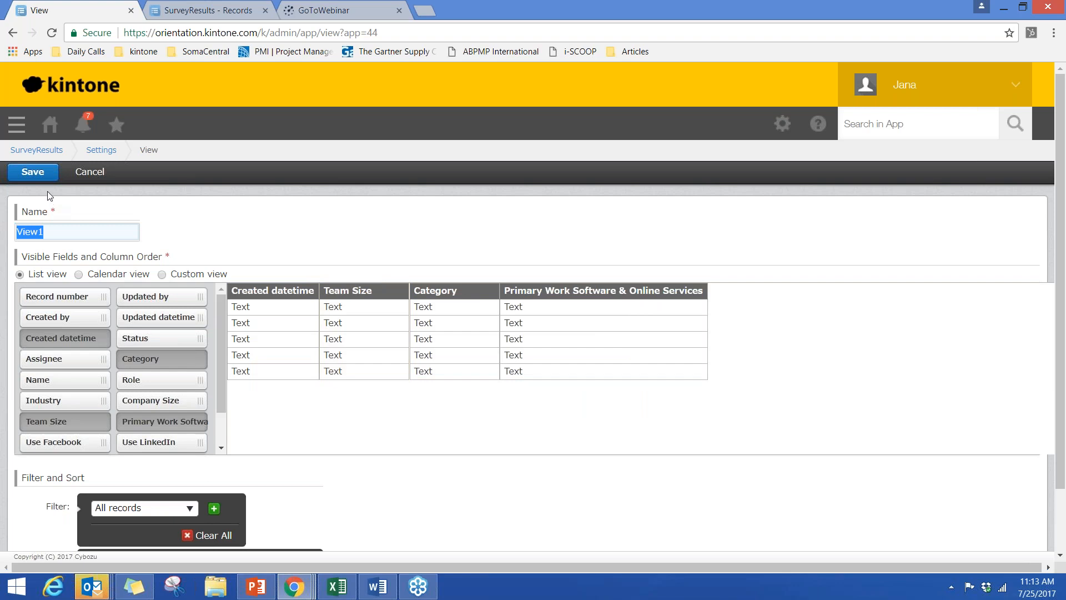
- Name the new list view View2 and save it
{"action": "left_click", "coordinate": [57, 231]}
{"action": "type", "text": "2"}
{"action": "left_click", "coordinate": [33, 172]}
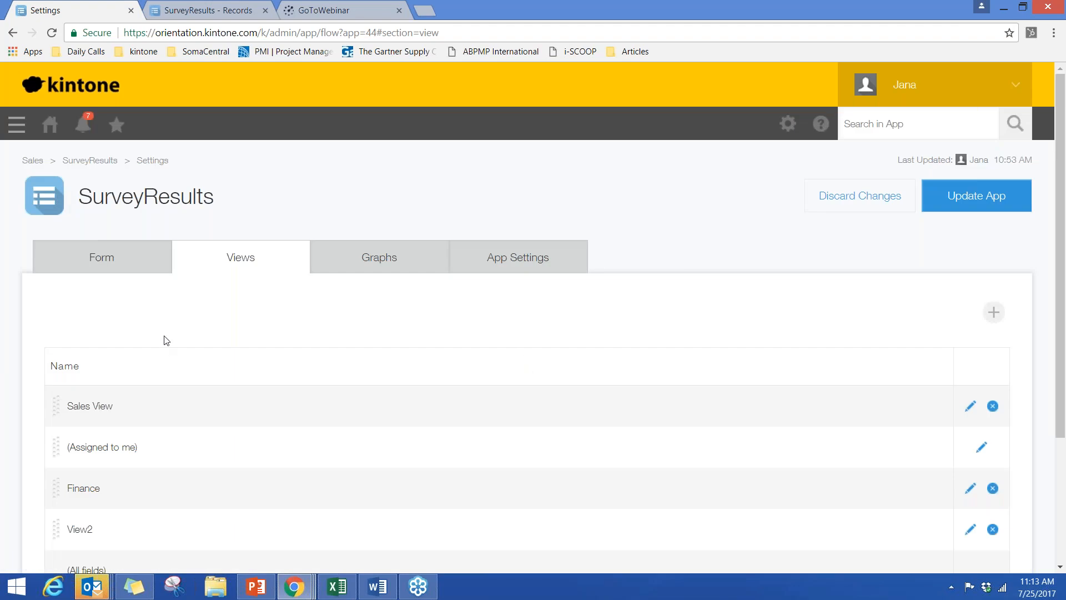
- Move the (Assigned to me) view above Sales View, and show the app's list of created graphs
{"action": "scroll", "coordinate": [167, 340], "scroll_direction": "down", "scroll_amount": 3}
{"action": "left_click_drag", "start_coordinate": [62, 314], "coordinate": [59, 269]}
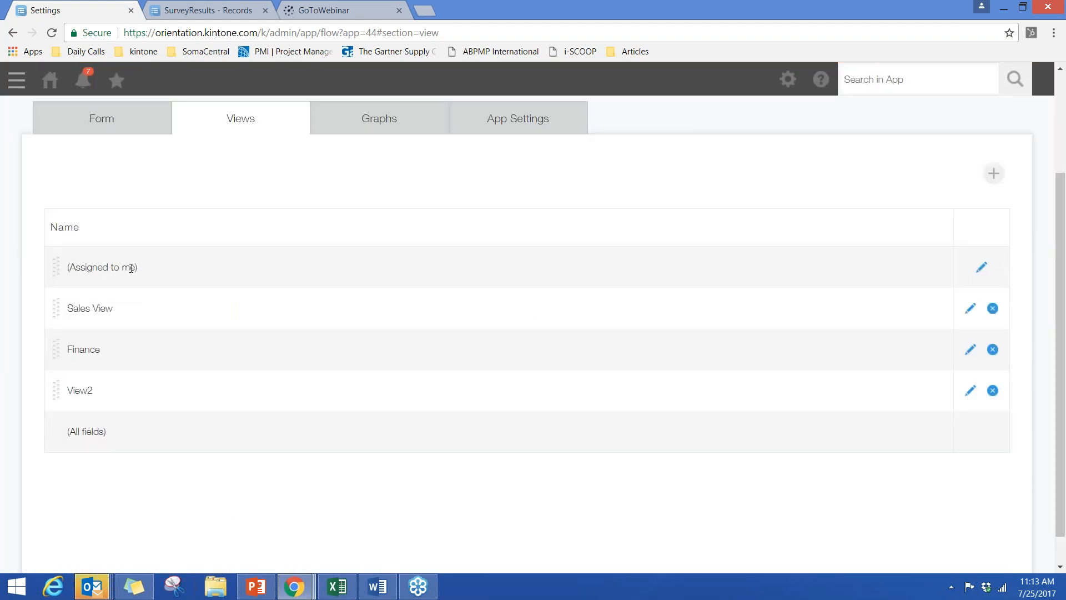
{"action": "scroll", "coordinate": [244, 266], "scroll_direction": "up", "scroll_amount": 3}
{"action": "left_click", "coordinate": [351, 258]}
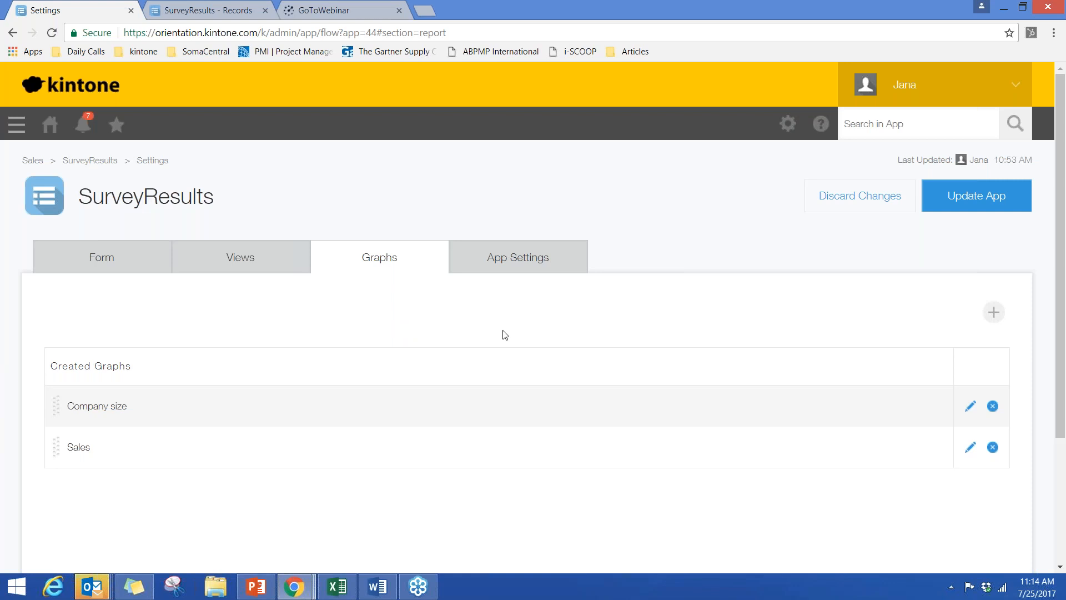
- Add a new graph as a pie chart grouped at level 1 by Created datetime by the quarter
{"action": "left_click", "coordinate": [988, 317]}
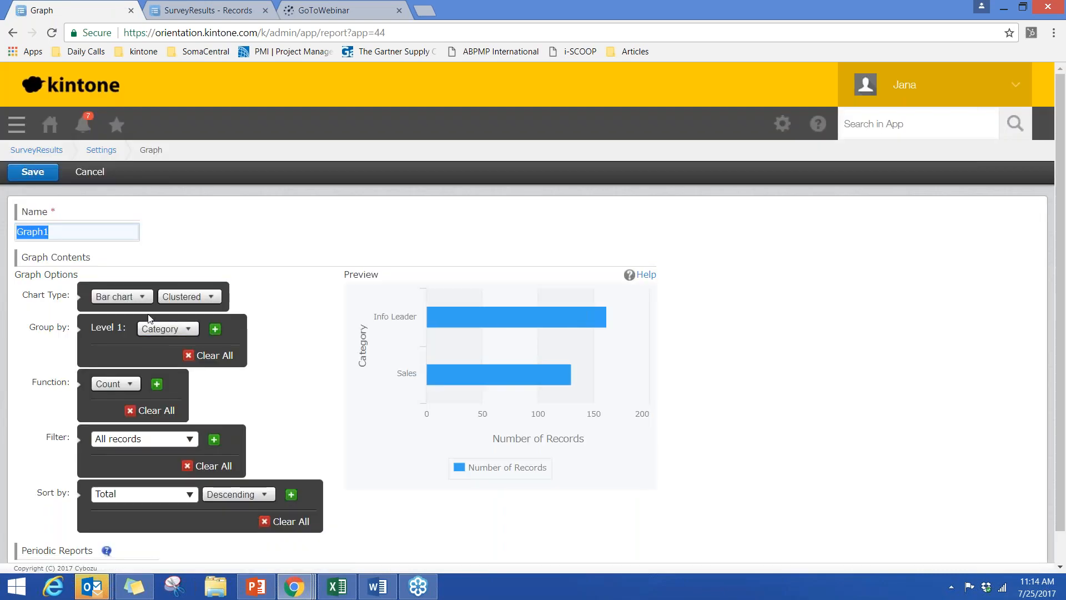
{"action": "left_click", "coordinate": [136, 300]}
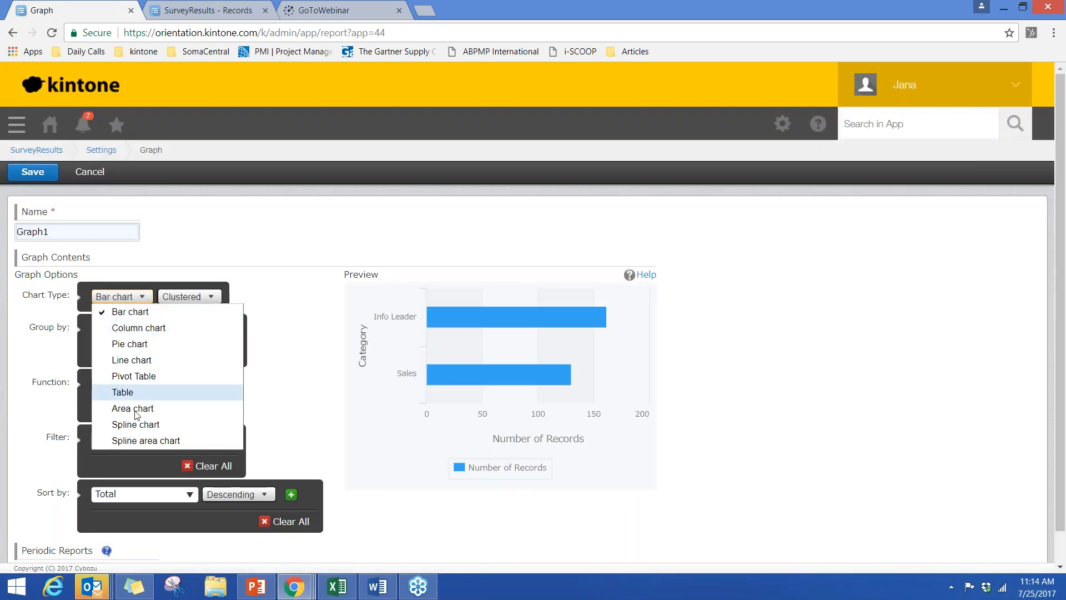
{"action": "left_click", "coordinate": [132, 346]}
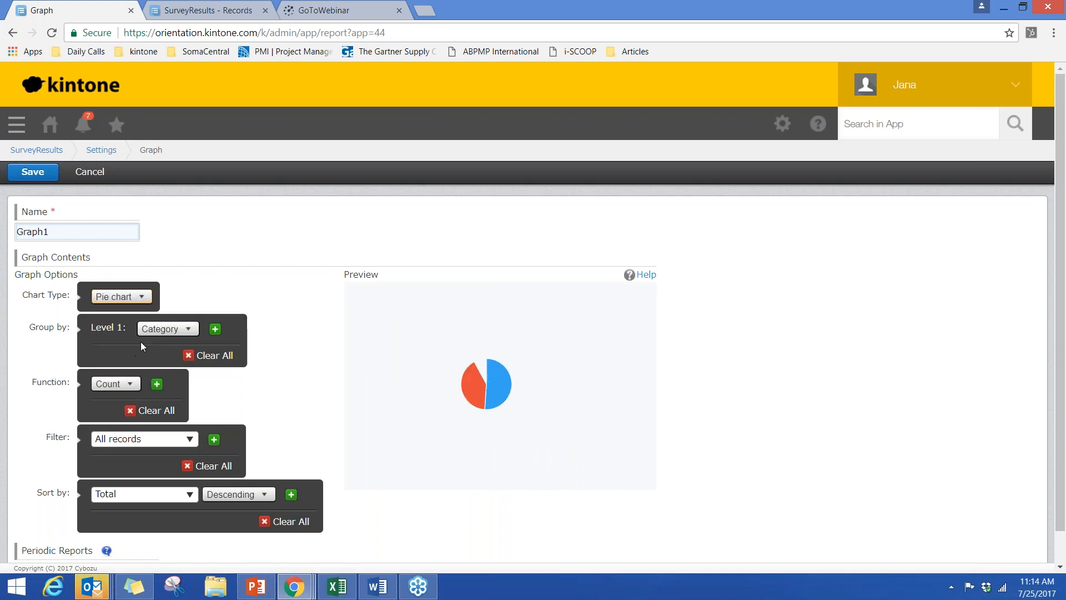
{"action": "left_click", "coordinate": [178, 330]}
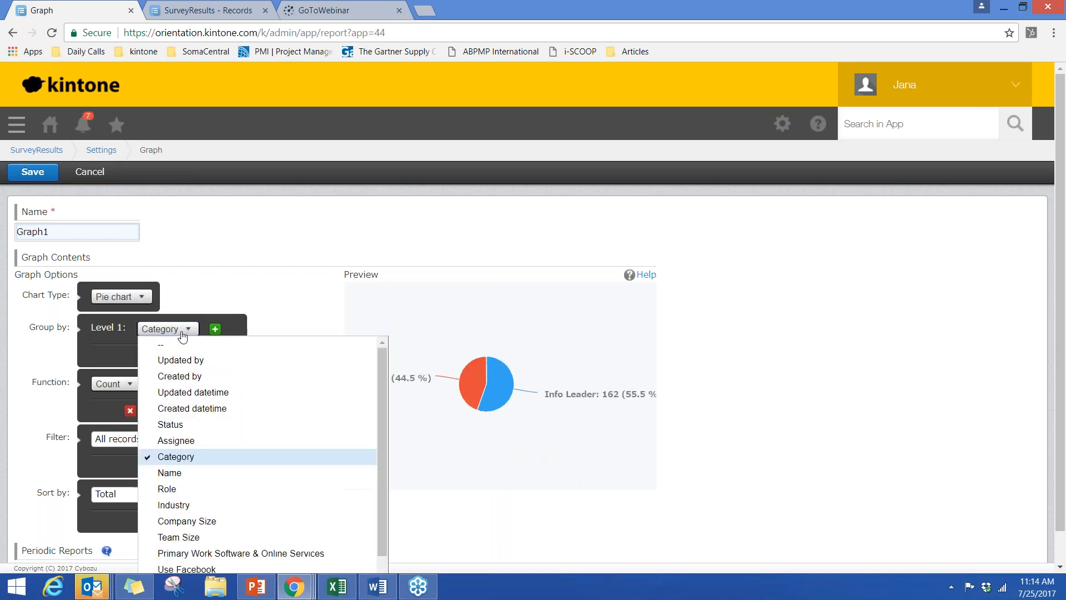
{"action": "left_click", "coordinate": [167, 409]}
{"action": "left_click", "coordinate": [254, 329]}
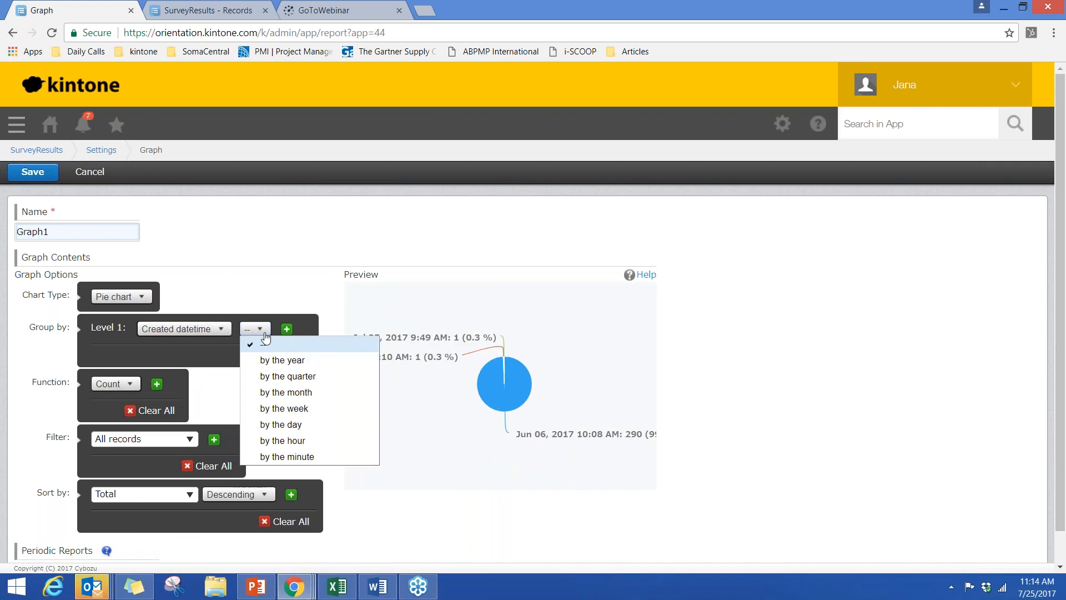
{"action": "left_click", "coordinate": [264, 375]}
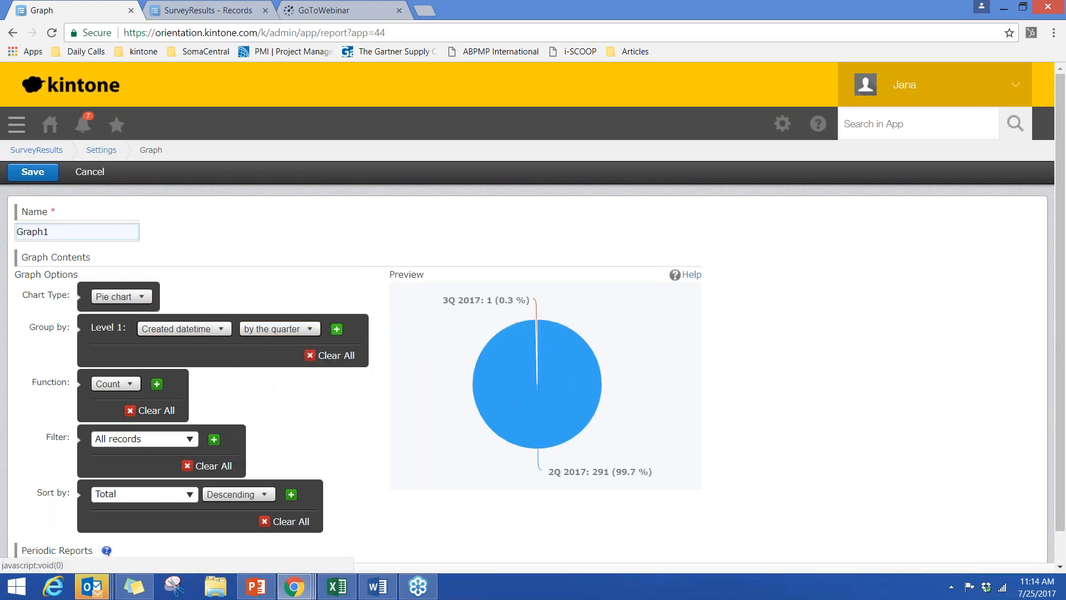
- Group the pie chart further by Assignee at level 2 and Company Size at level 3, and save the graph
{"action": "left_click", "coordinate": [336, 329]}
{"action": "left_click", "coordinate": [152, 348]}
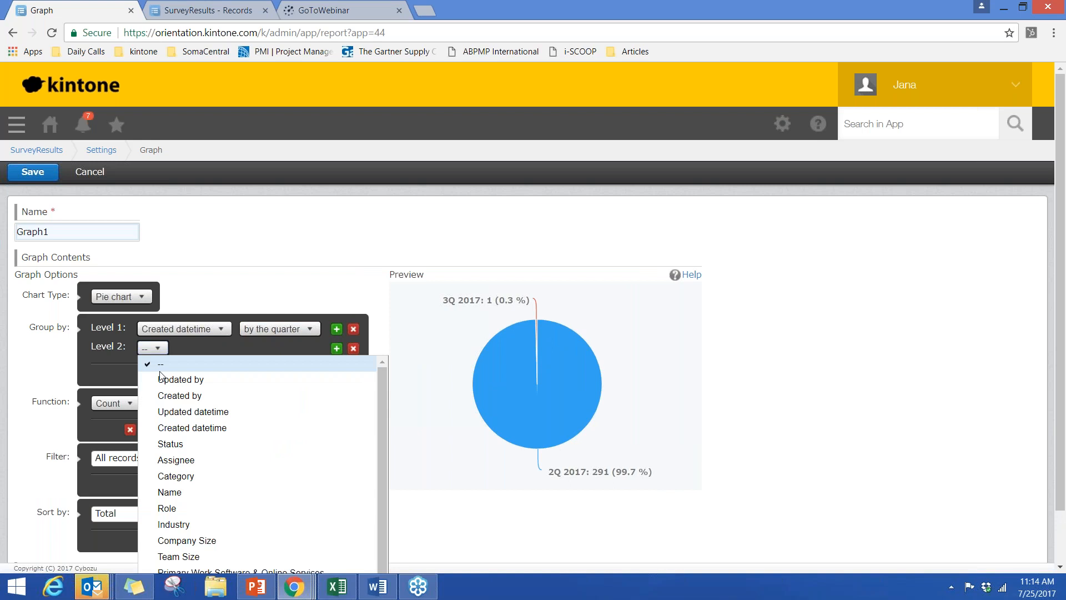
{"action": "left_click", "coordinate": [175, 459]}
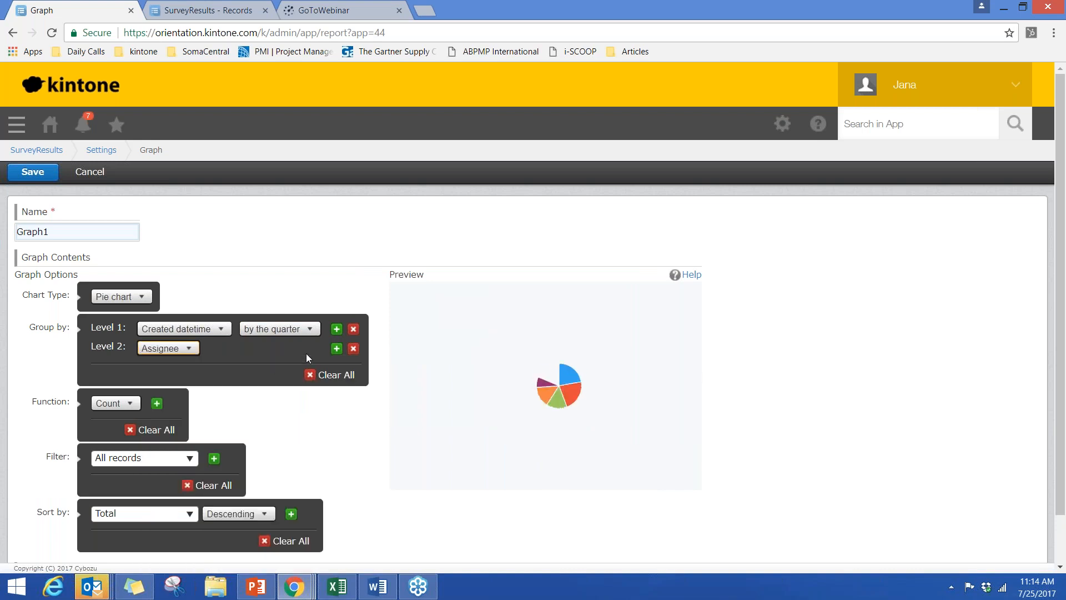
{"action": "left_click", "coordinate": [336, 348]}
{"action": "left_click", "coordinate": [153, 367]}
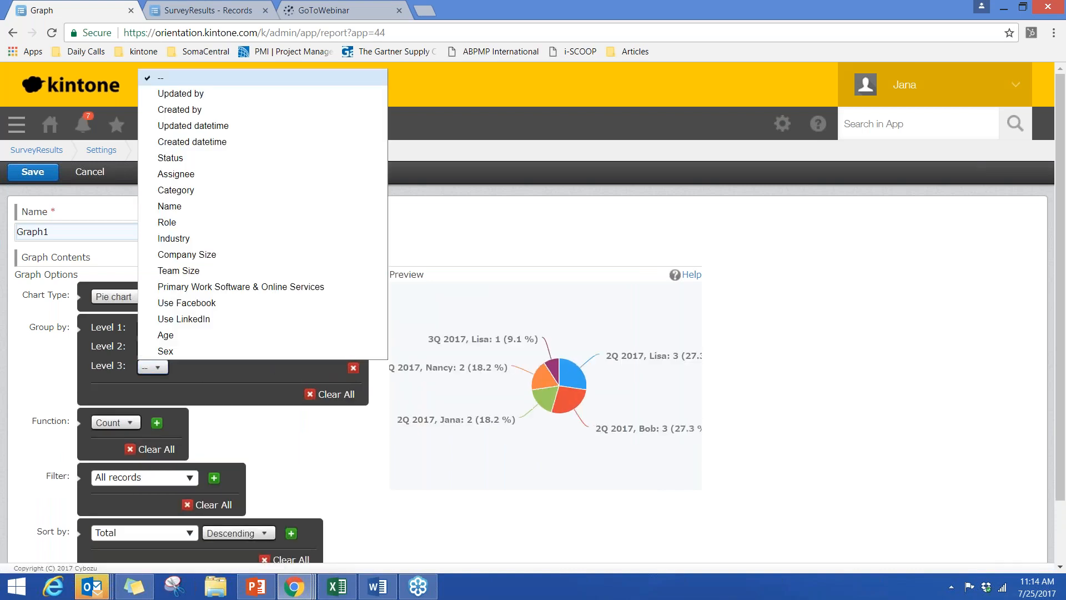
{"action": "left_click", "coordinate": [171, 258]}
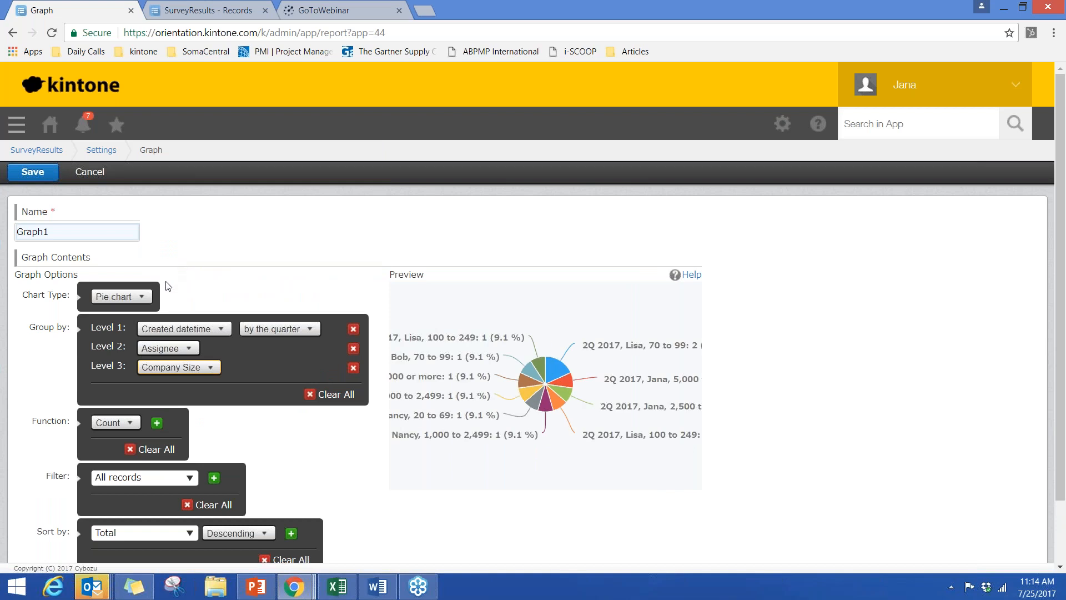
{"action": "left_click", "coordinate": [33, 173]}
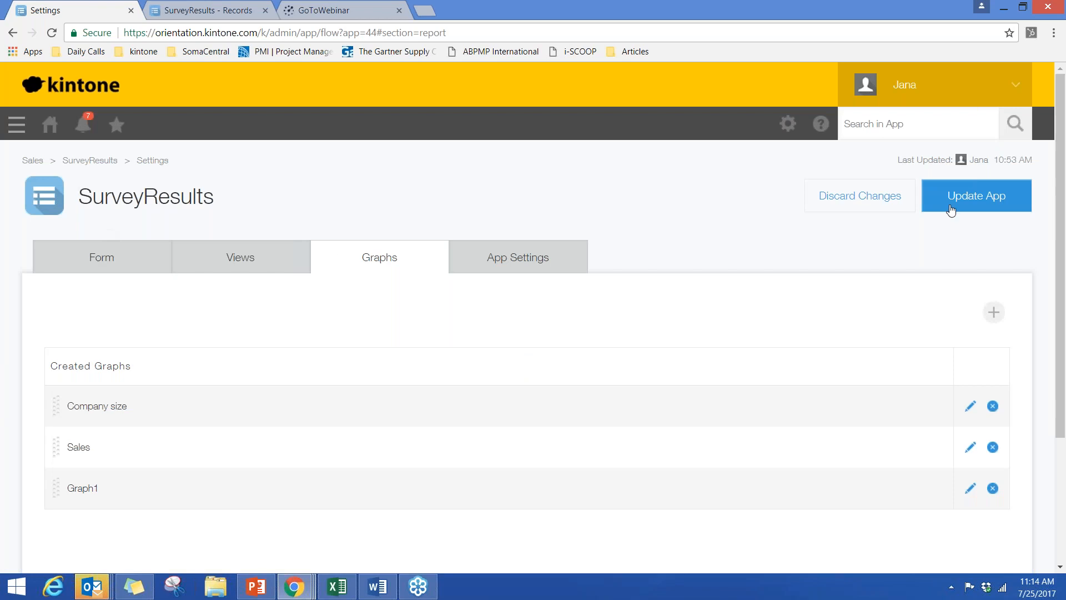
- Update the app to apply the pending changes, and display its records in the (All fields) view
{"action": "left_click", "coordinate": [951, 207]}
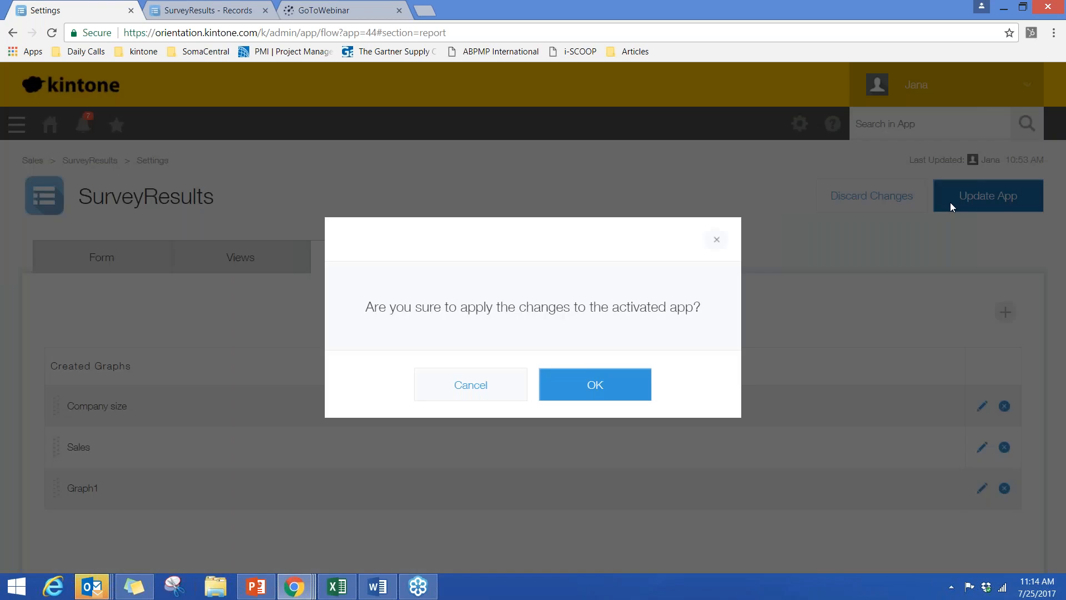
{"action": "left_click", "coordinate": [577, 393]}
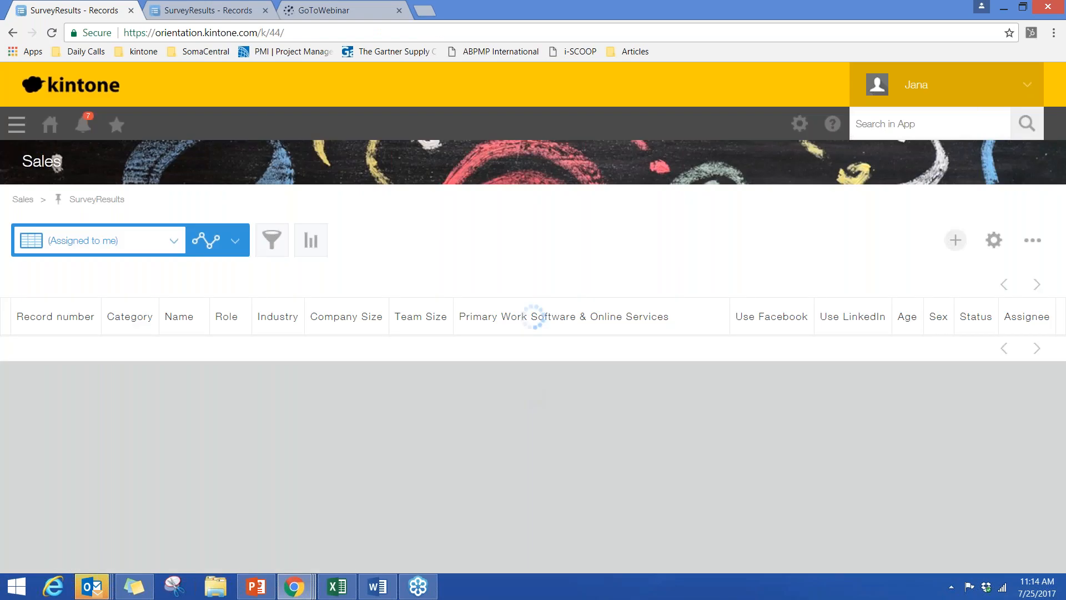
{"action": "left_click", "coordinate": [161, 251]}
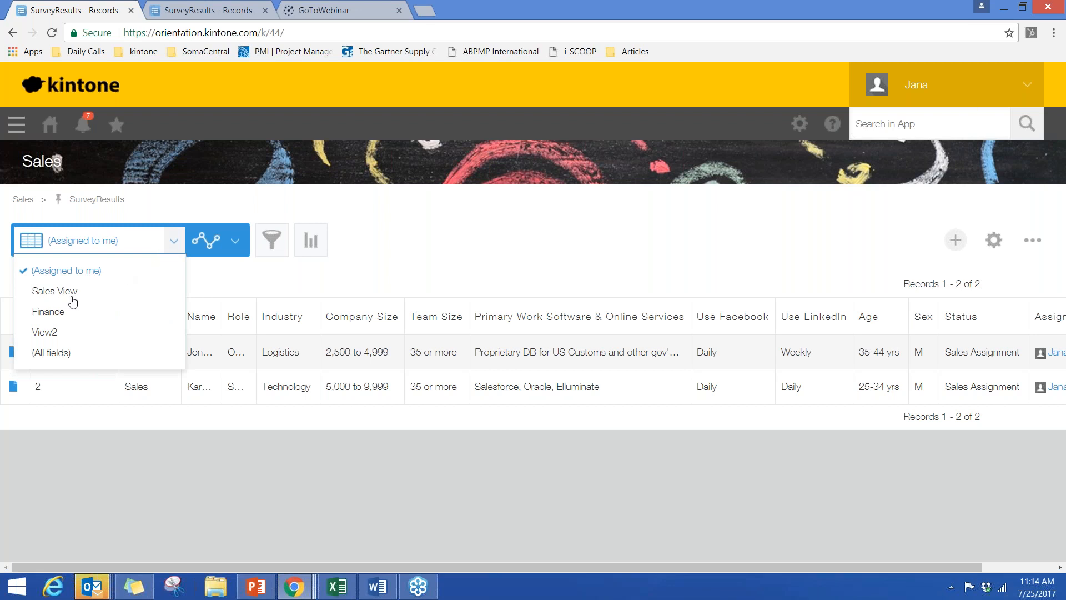
{"action": "left_click", "coordinate": [52, 352]}
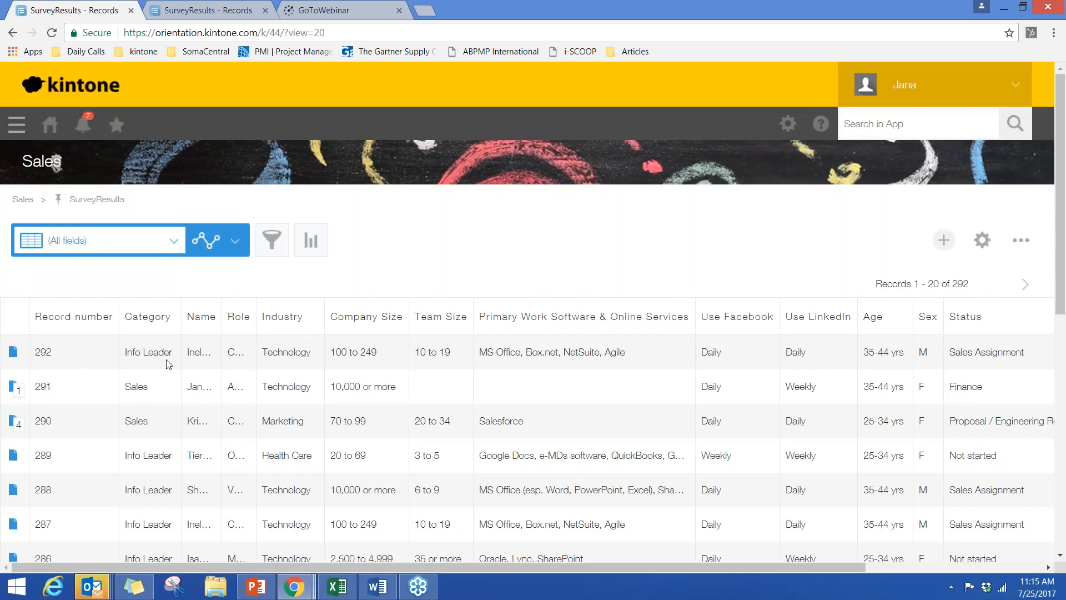
- Open record 283 and move it to Sales Assignment, choosing the second listed person as assignee
{"action": "scroll", "coordinate": [168, 364], "scroll_direction": "down", "scroll_amount": 7}
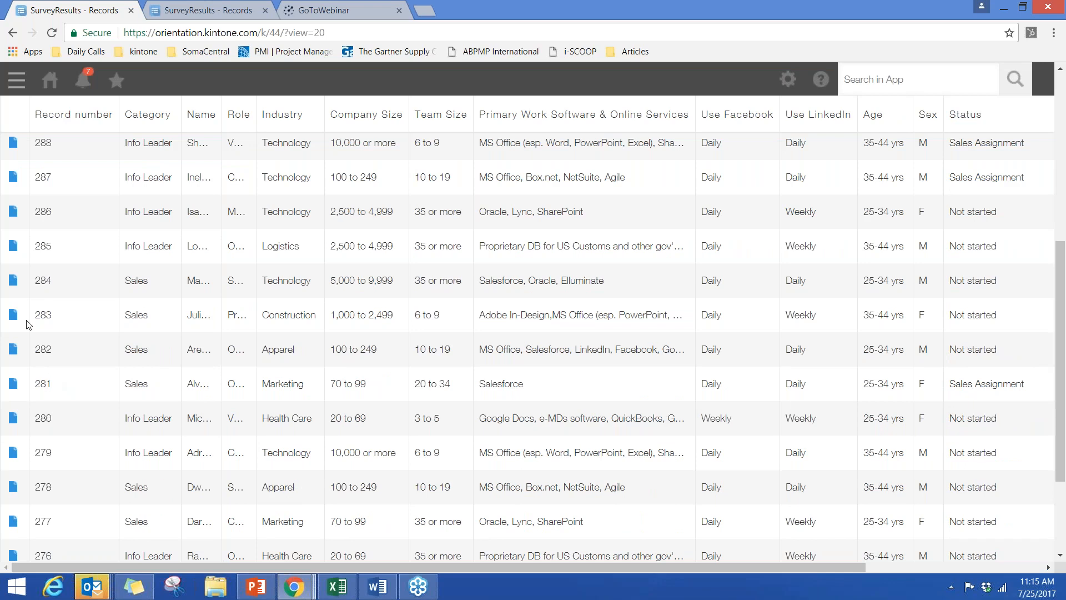
{"action": "left_click", "coordinate": [13, 315]}
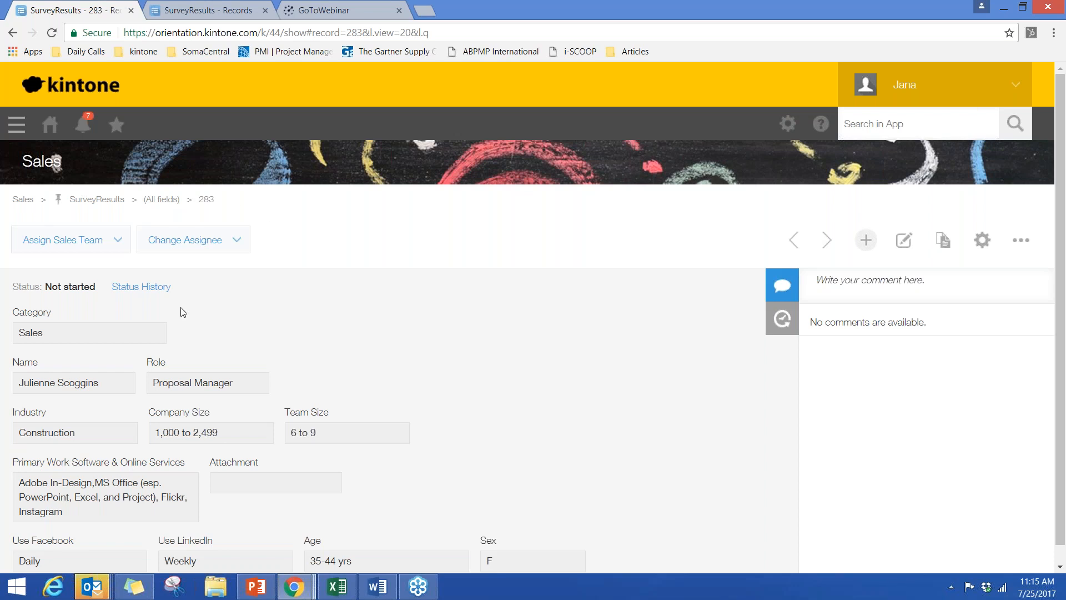
{"action": "left_click", "coordinate": [98, 242]}
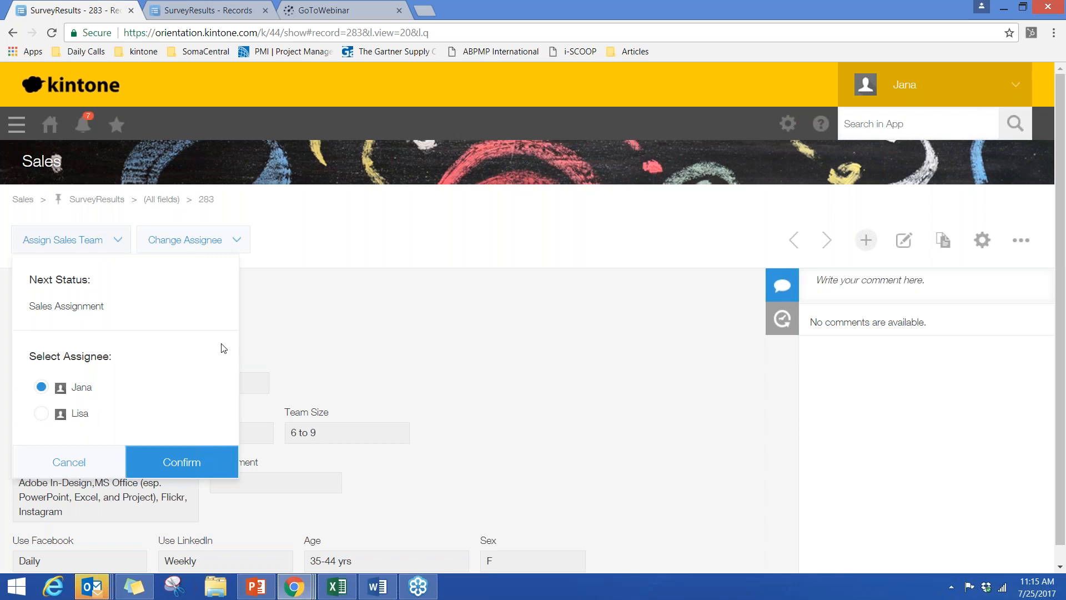
{"action": "left_click", "coordinate": [256, 343]}
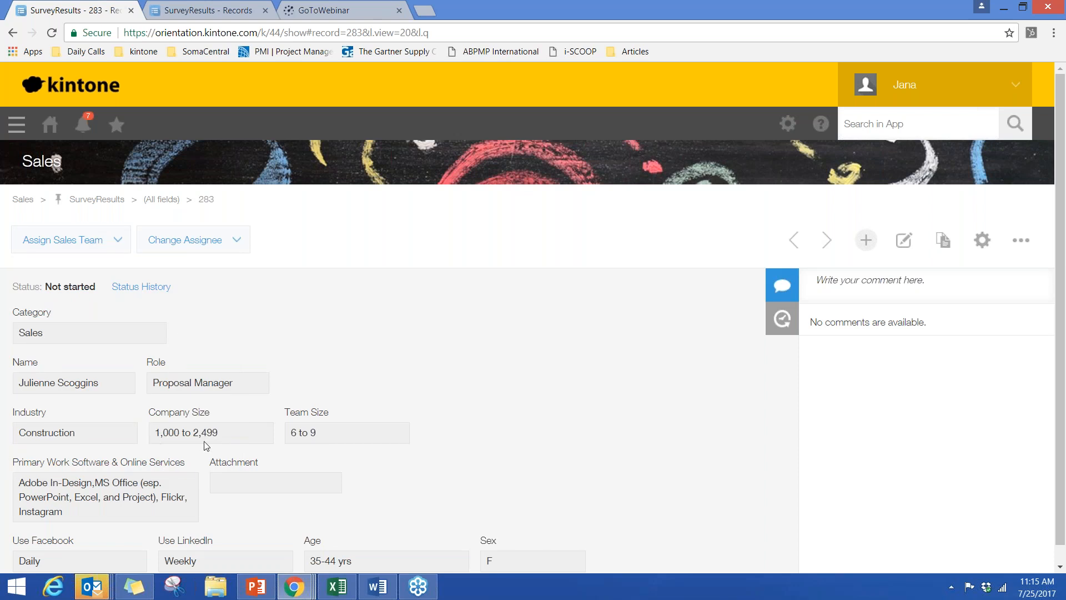
{"action": "left_click", "coordinate": [75, 244]}
{"action": "left_click", "coordinate": [41, 413]}
{"action": "left_click", "coordinate": [160, 462]}
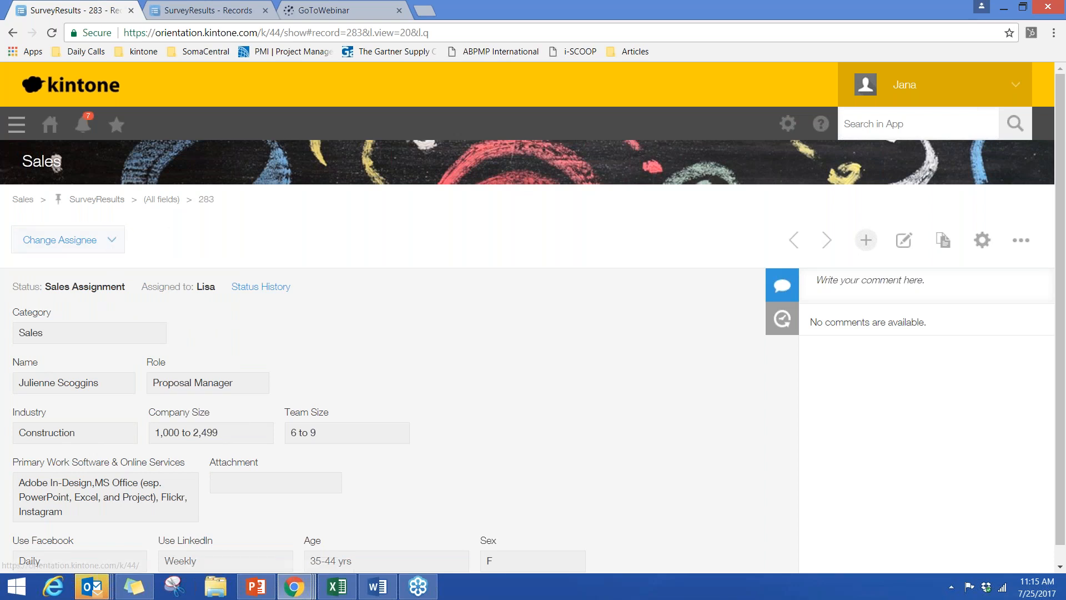
- Return to the (All fields) list, open record 286 and move it to Sales Assignment with the preselected assignee
{"action": "left_click", "coordinate": [161, 199]}
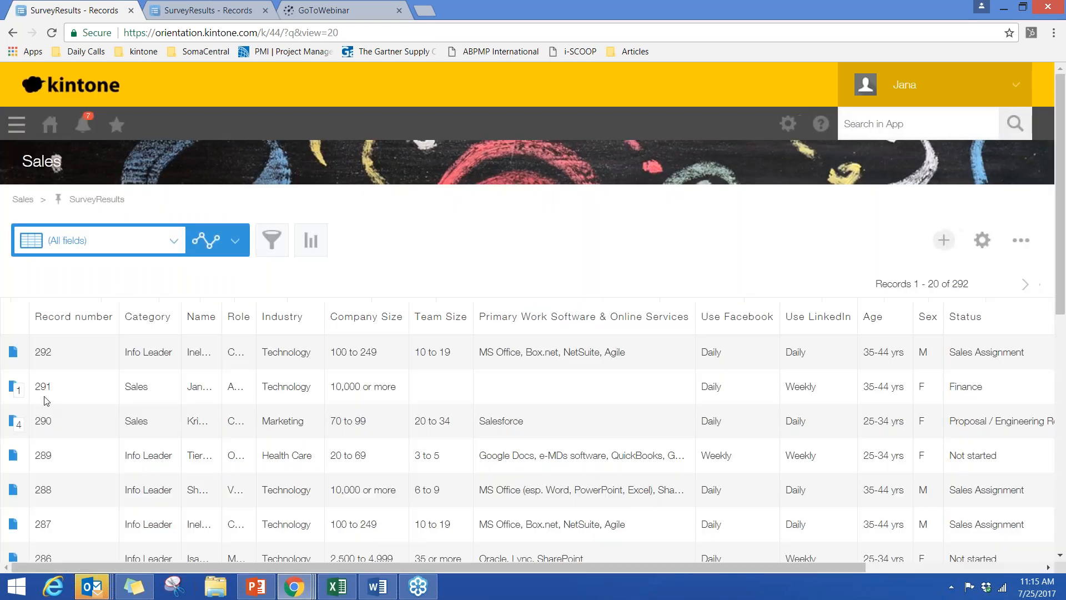
{"action": "scroll", "coordinate": [62, 395], "scroll_direction": "down", "scroll_amount": 5}
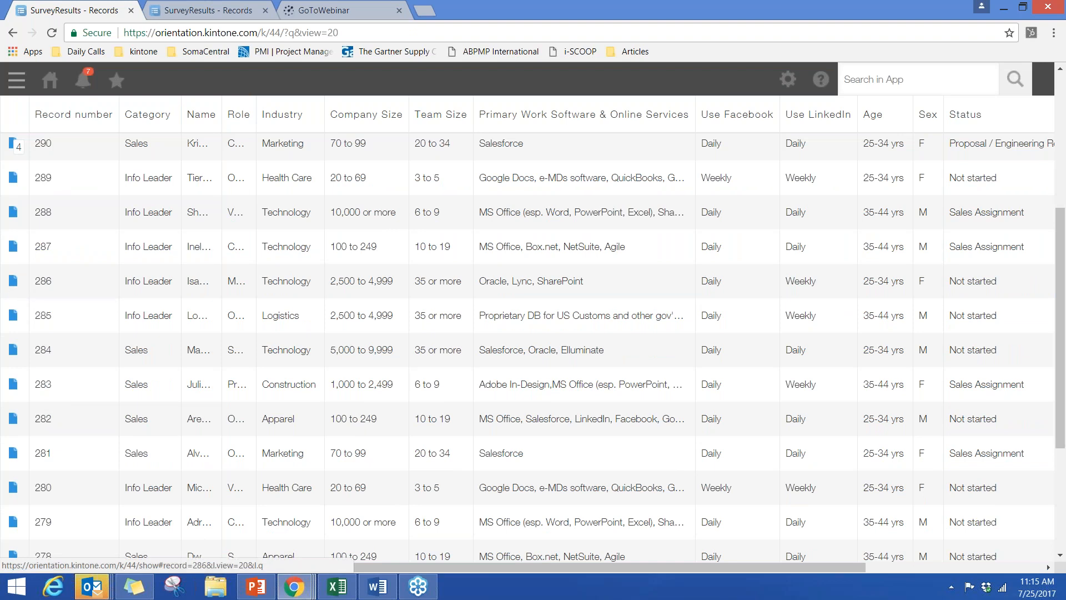
{"action": "left_click", "coordinate": [13, 280]}
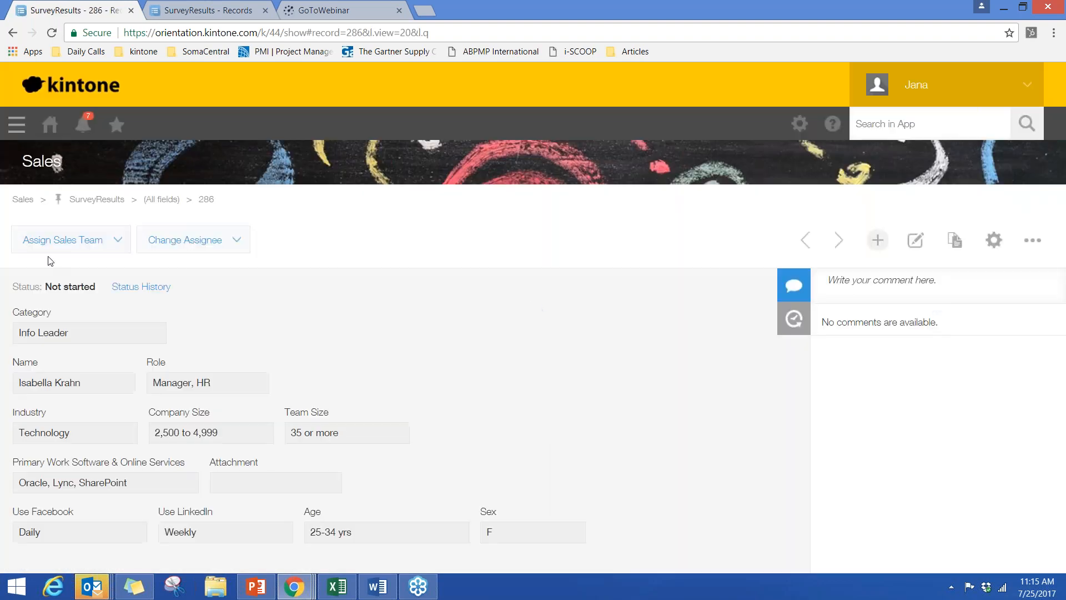
{"action": "left_click", "coordinate": [67, 244]}
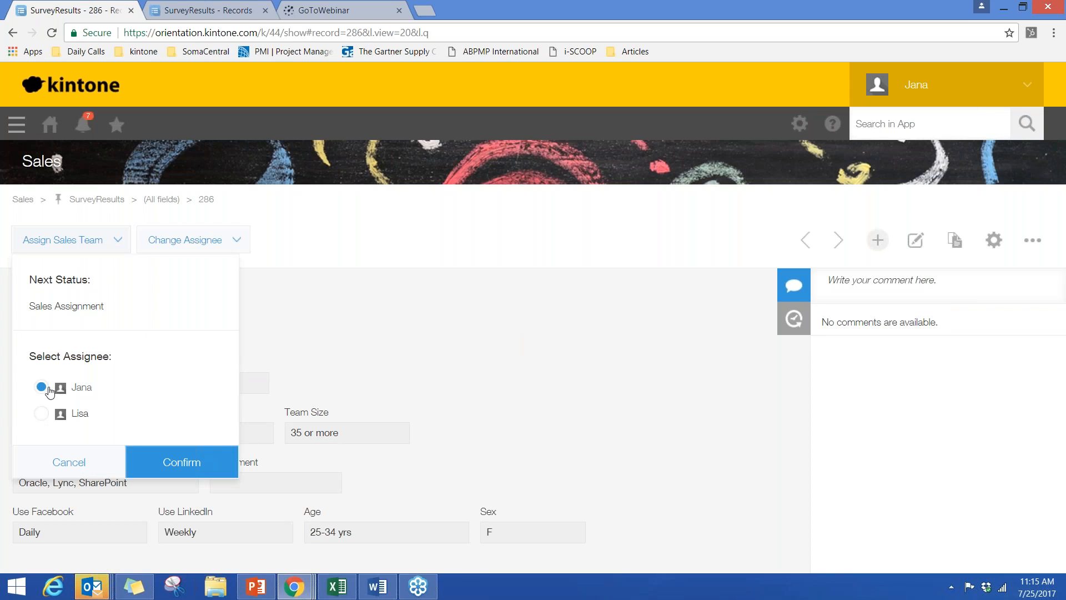
{"action": "left_click", "coordinate": [175, 460]}
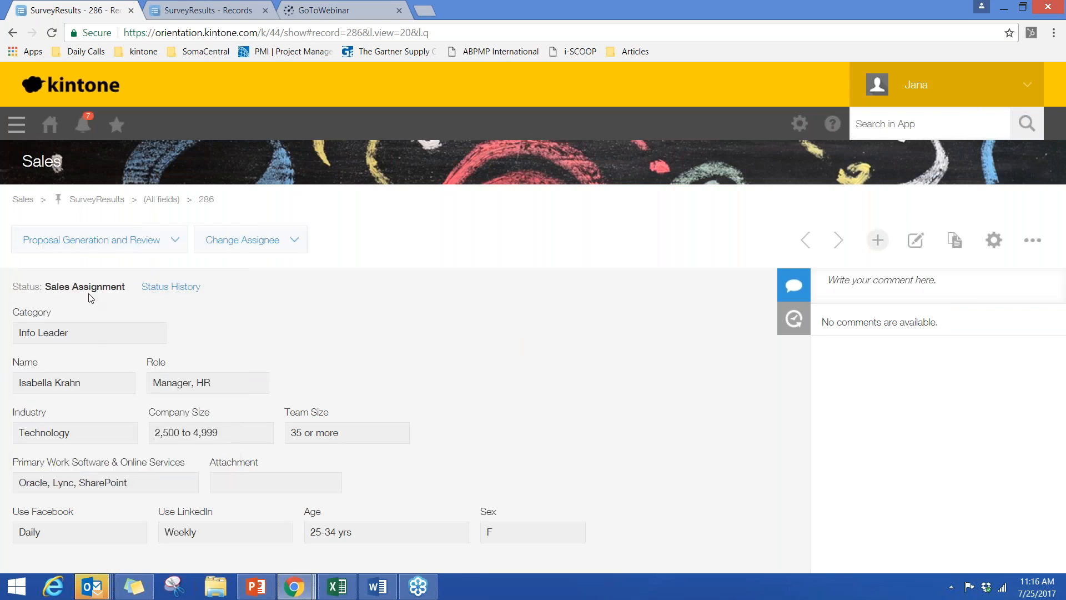
- Check record 286's Proposal Generation and Review action without applying it, and go to the SurveyResults records in the (Assigned to me) view
{"action": "left_click", "coordinate": [98, 254]}
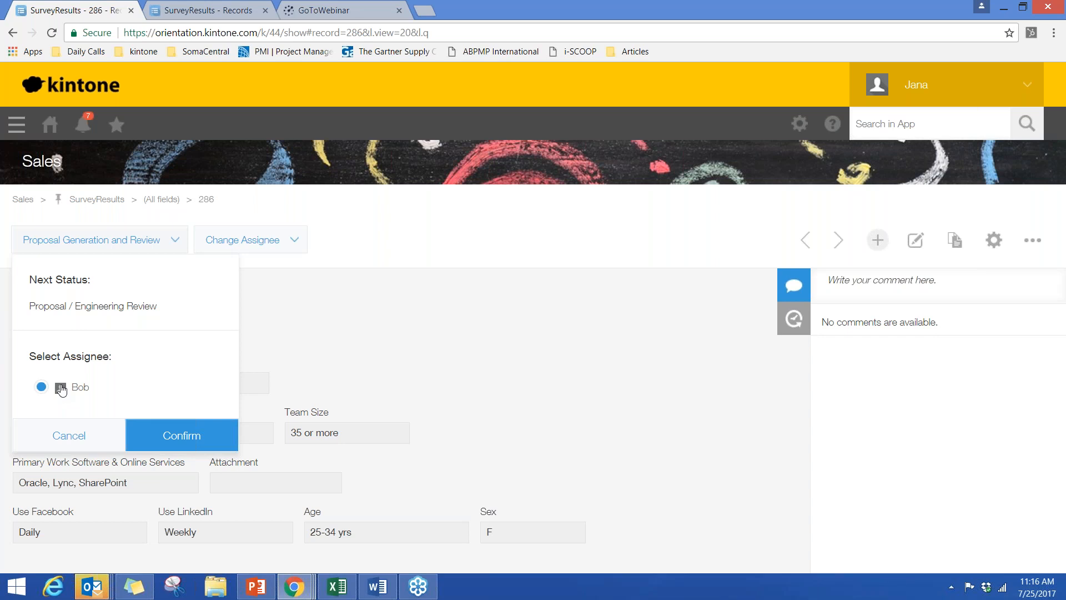
{"action": "left_click", "coordinate": [149, 439]}
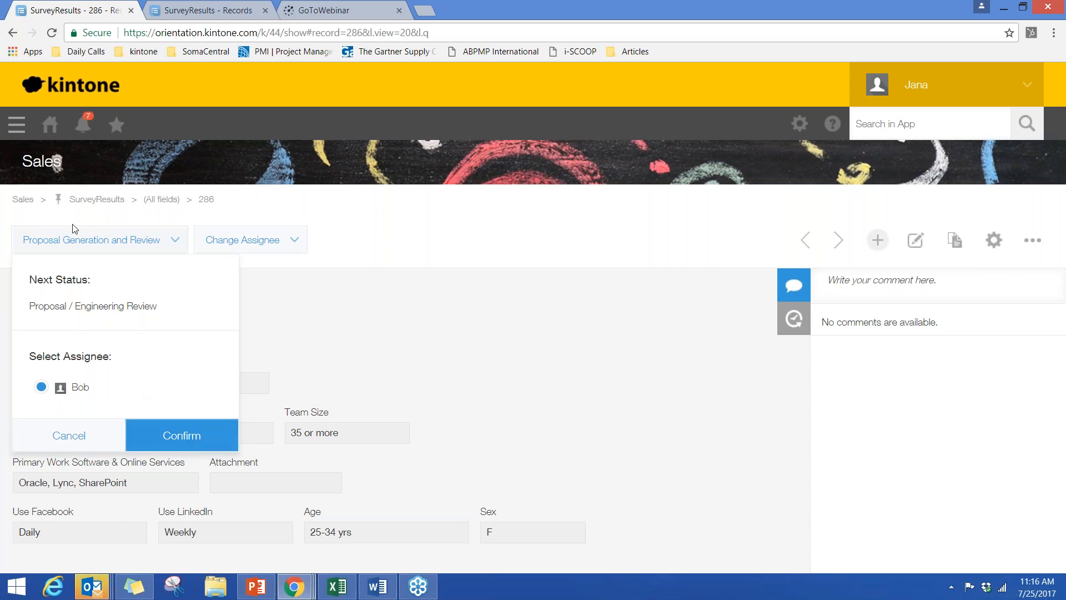
{"action": "left_click", "coordinate": [50, 124]}
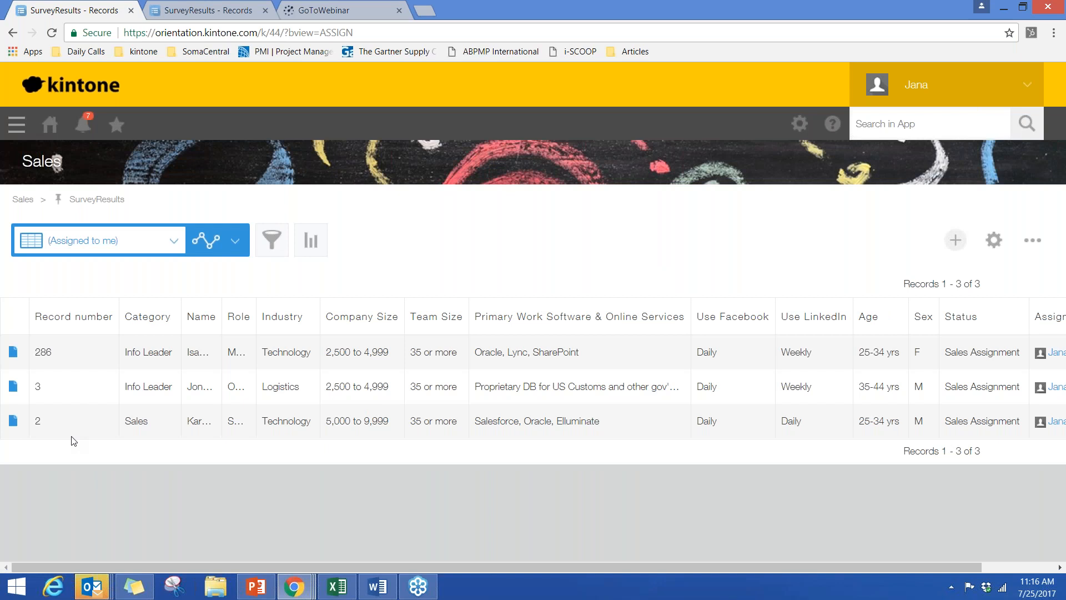
- Open record 2, advance it to Proposal / Engineering Review with the offered assignee, and check its status history
{"action": "left_click", "coordinate": [13, 423]}
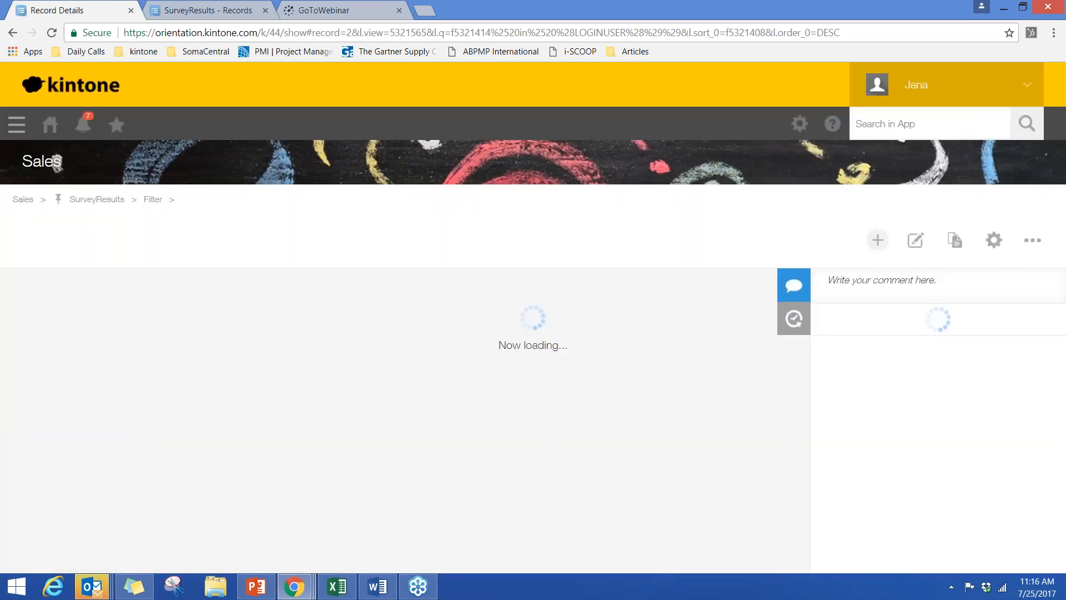
{"action": "left_click", "coordinate": [100, 247]}
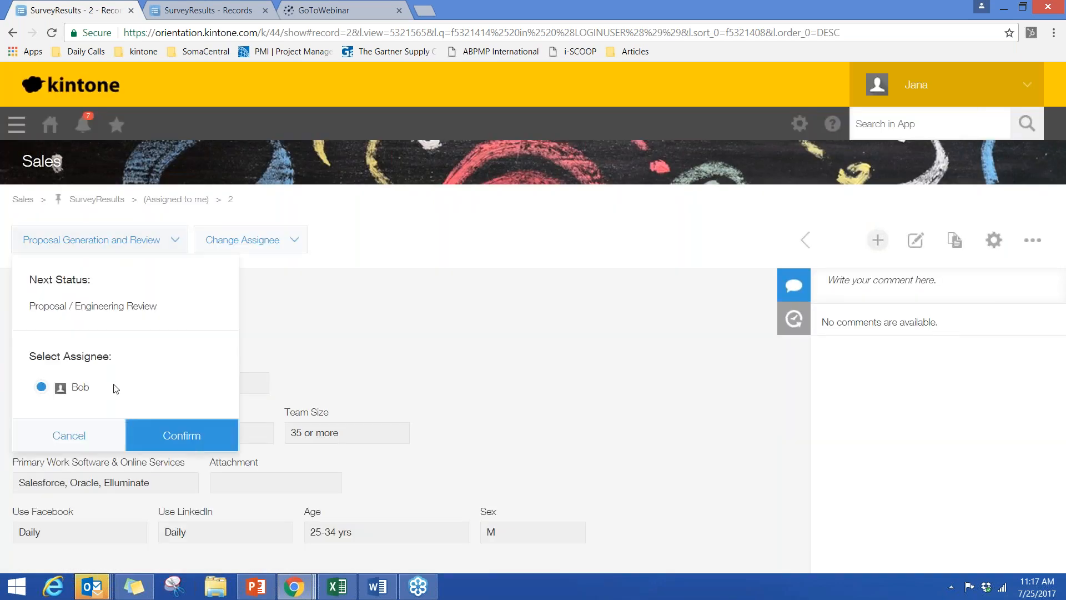
{"action": "left_click", "coordinate": [139, 436]}
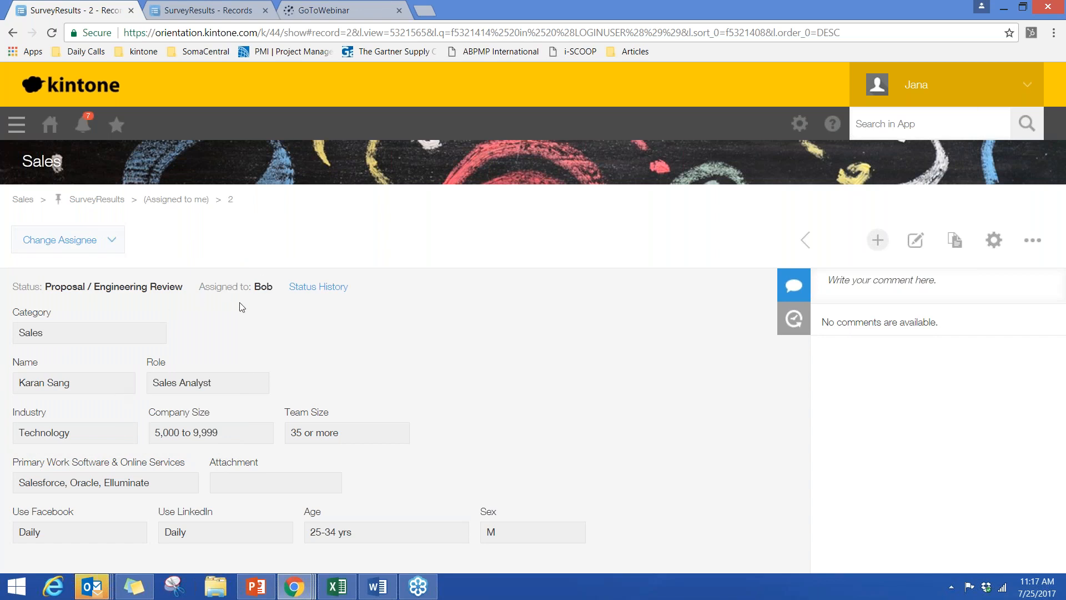
{"action": "left_click", "coordinate": [310, 289]}
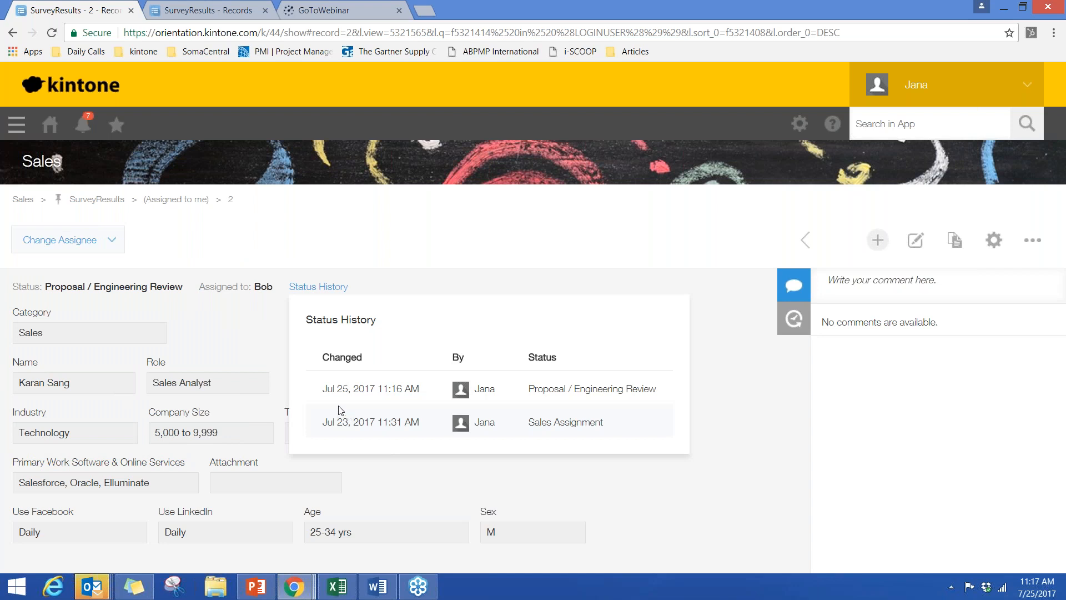
{"action": "left_click", "coordinate": [276, 338]}
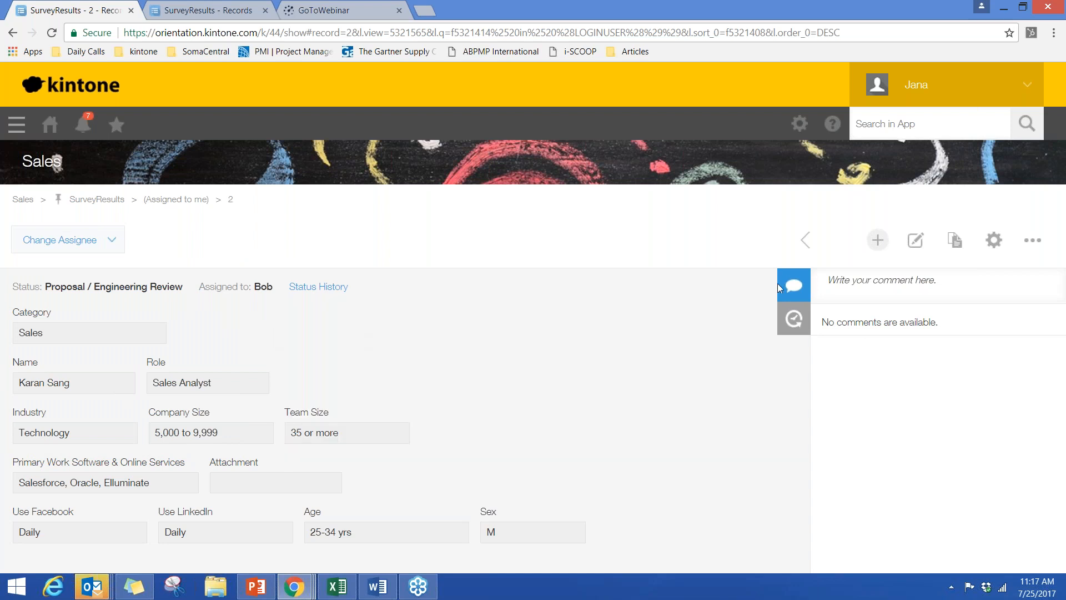
- Post a comment on record 2 that mentions its assignee and reads "please get with me to review. I have questions"
{"action": "left_click", "coordinate": [882, 280]}
{"action": "type", "text": "@bob"}
{"action": "left_click", "coordinate": [892, 330]}
{"action": "type", "text": "please"}
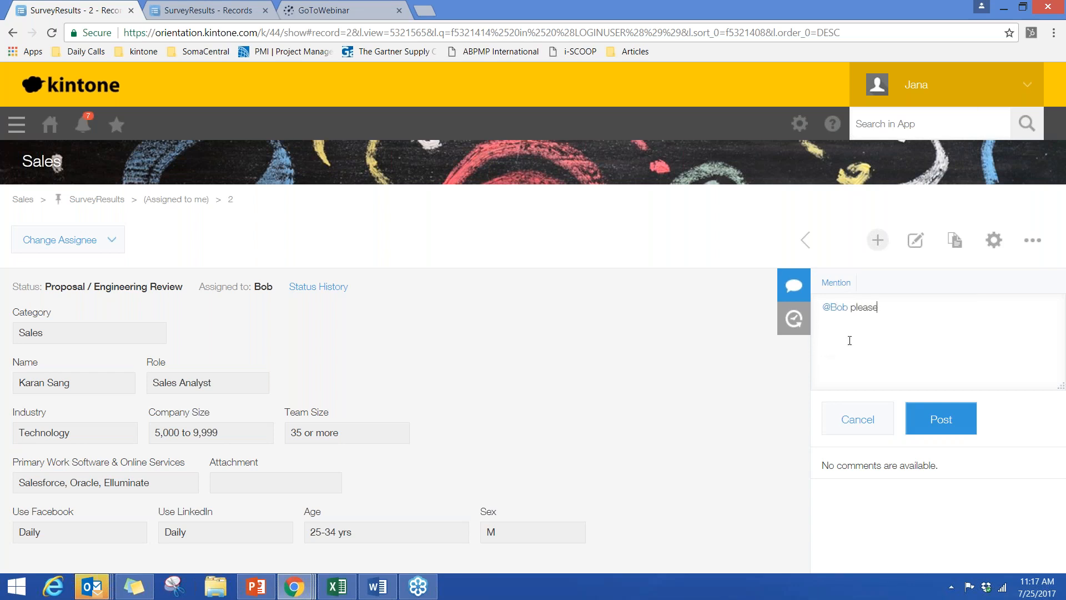
{"action": "type", "text": " get with me to review.  I have questions"}
{"action": "left_click", "coordinate": [941, 420]}
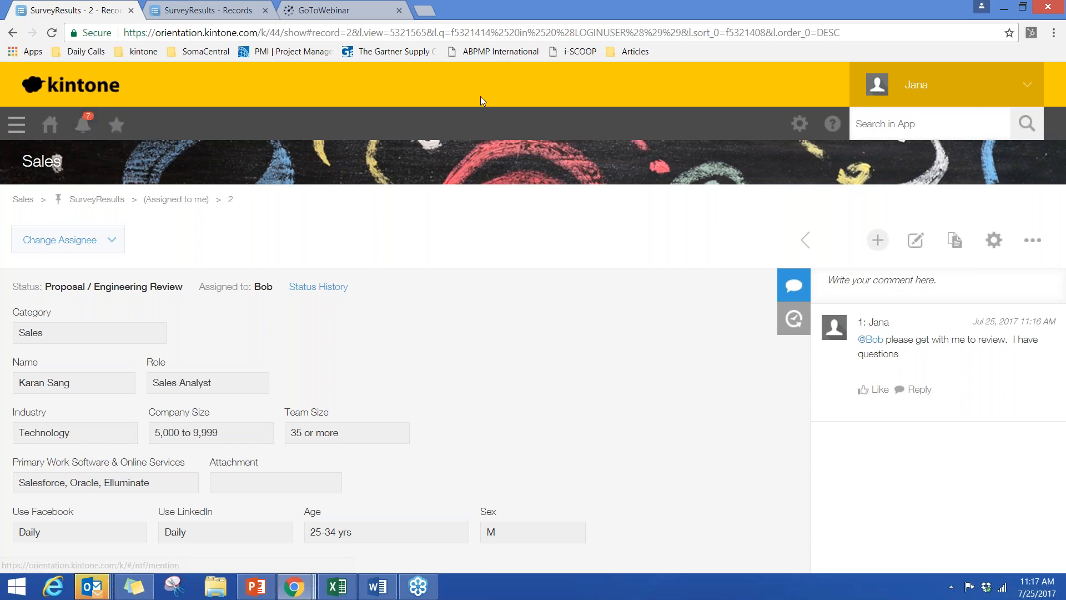
- Open the SurveyResults app's Process Management settings and examine the enabling option and the list of statuses
{"action": "left_click", "coordinate": [994, 240]}
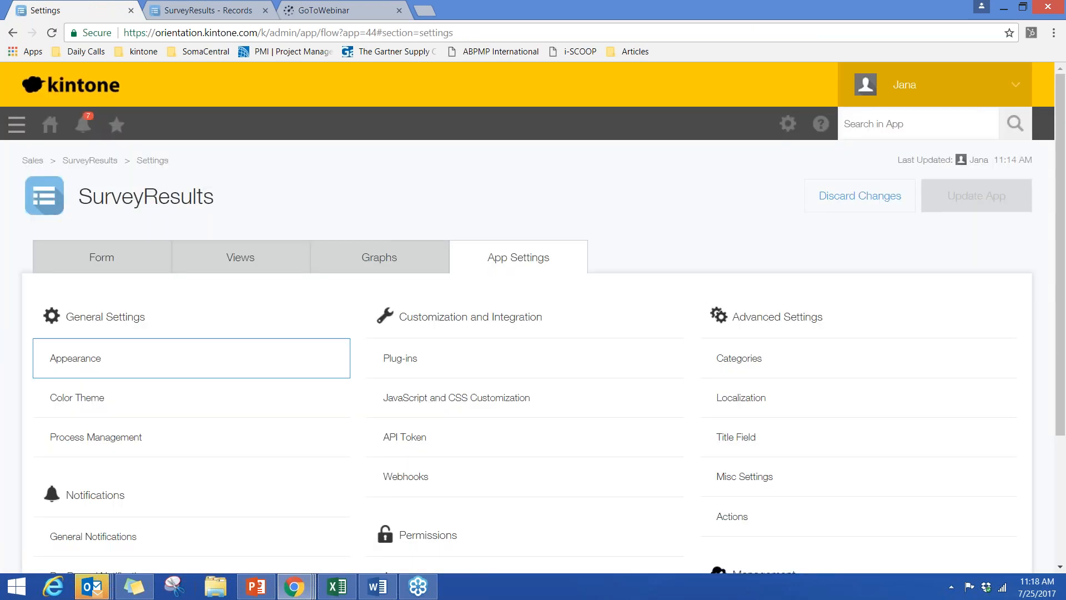
{"action": "left_click", "coordinate": [96, 436]}
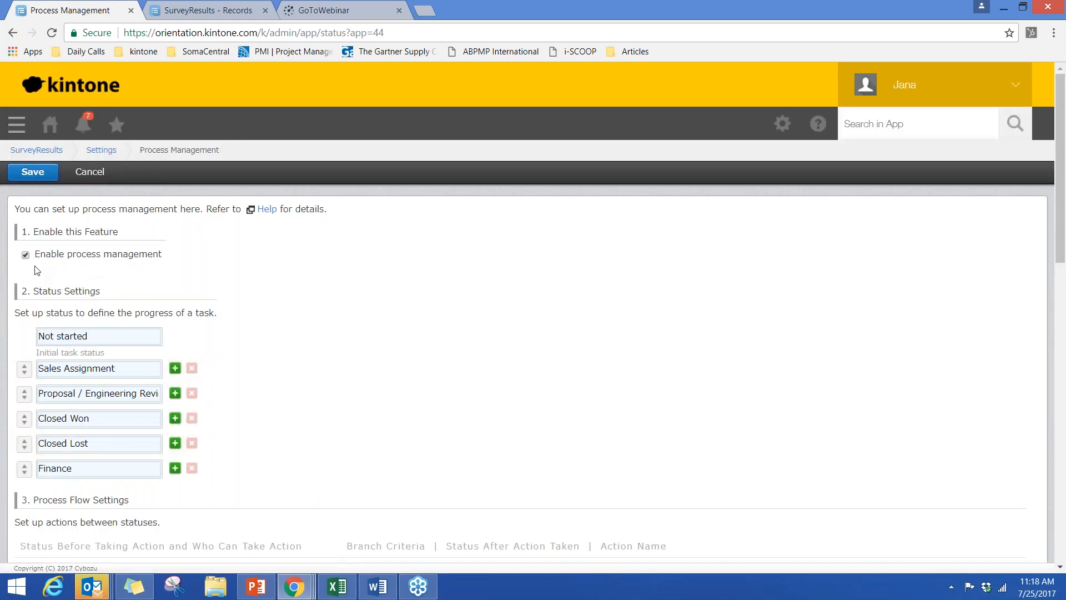
{"action": "scroll", "coordinate": [37, 271], "scroll_direction": "down", "scroll_amount": 1}
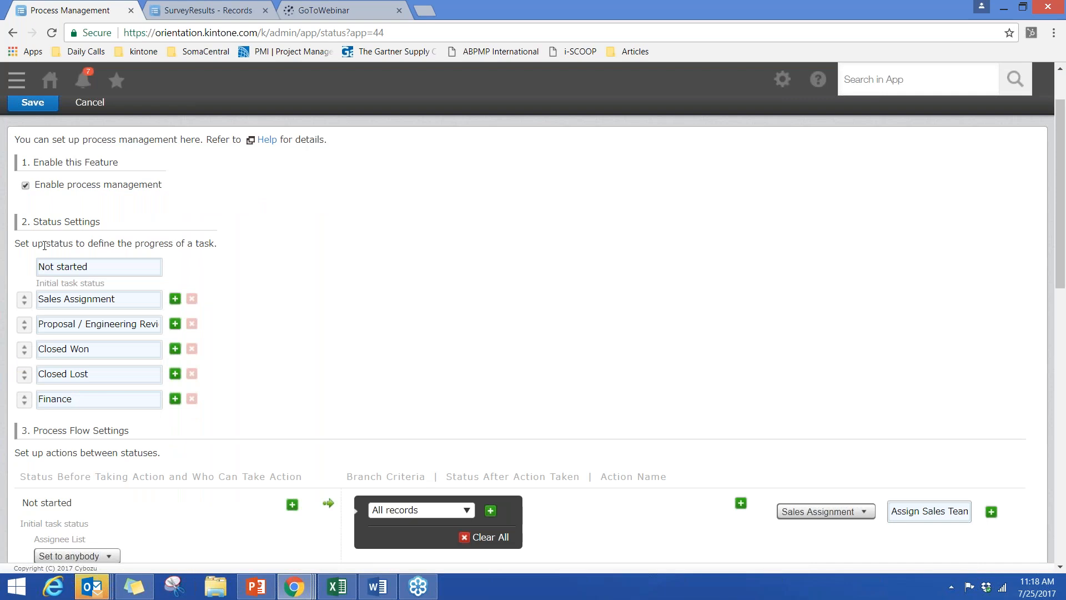
{"action": "scroll", "coordinate": [45, 245], "scroll_direction": "down", "scroll_amount": 1}
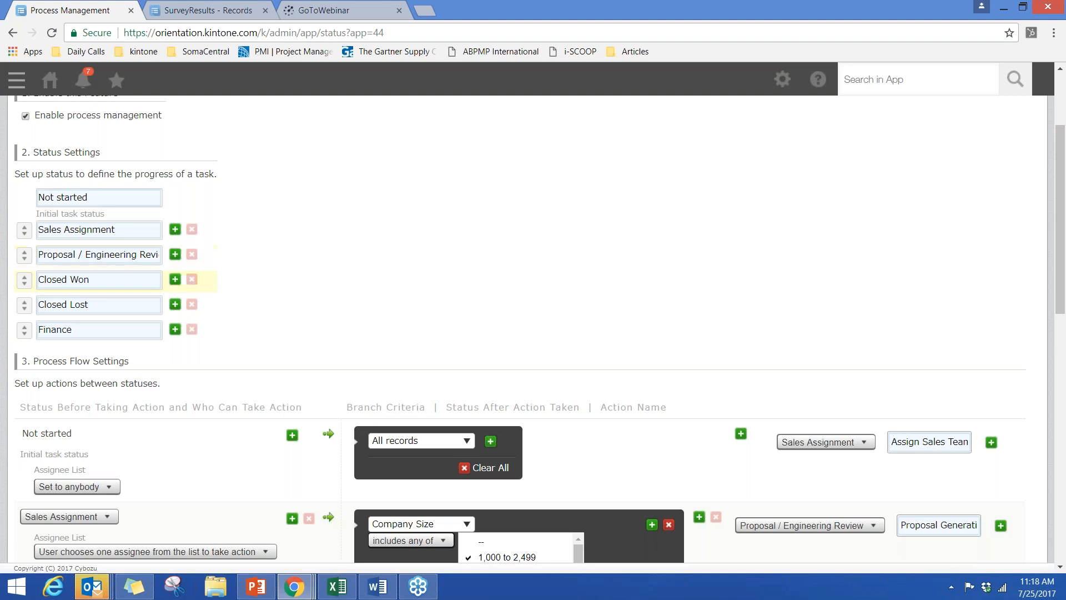
- Add two blank statuses below Closed Won and remove them again
{"action": "double_click", "coordinate": [175, 279]}
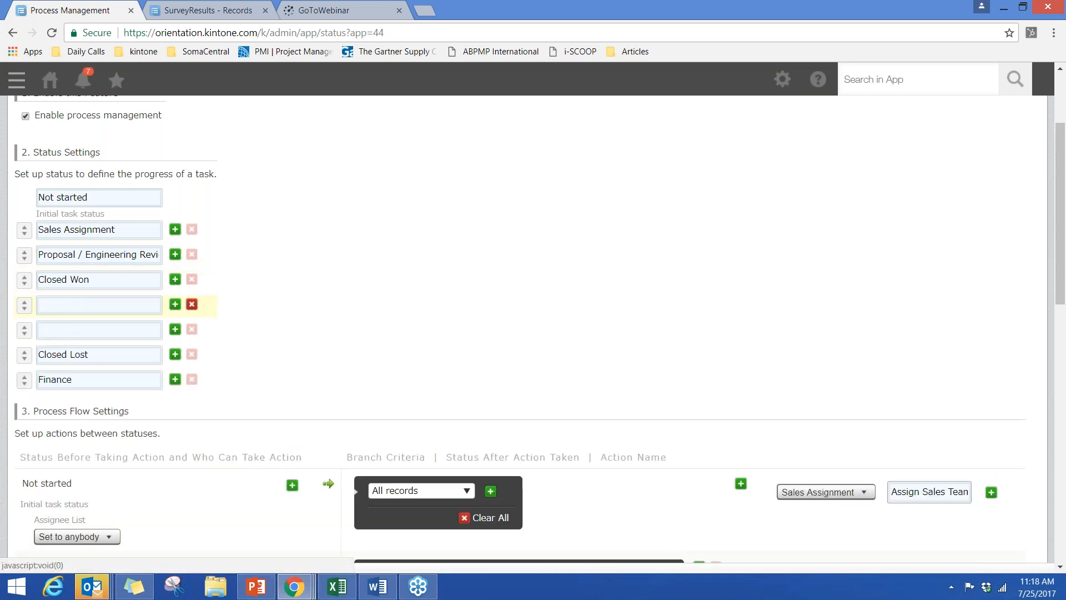
{"action": "double_click", "coordinate": [191, 303]}
{"action": "left_click_drag", "start_coordinate": [24, 269], "coordinate": [25, 307]}
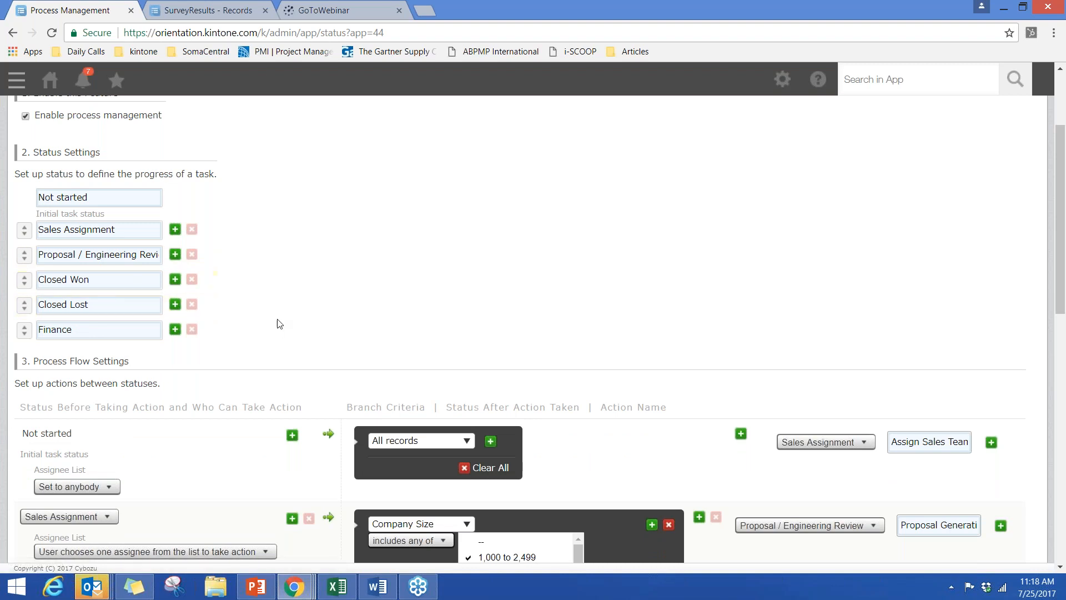
- Examine the process flow's assignee options, branch criteria and actions for each status, and leave Process Management without saving
{"action": "scroll", "coordinate": [279, 323], "scroll_direction": "down", "scroll_amount": 3}
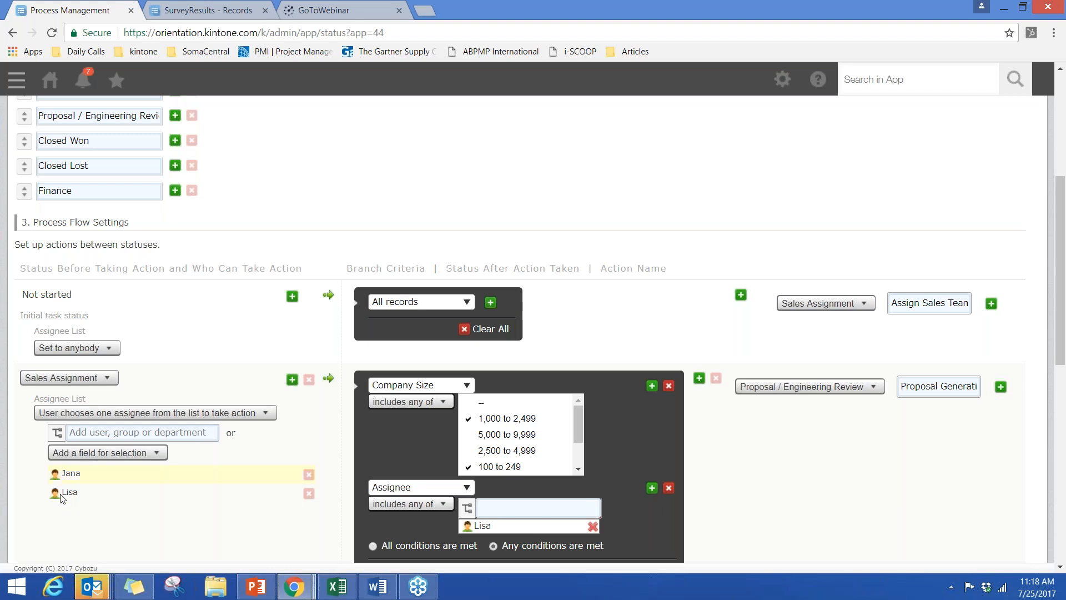
{"action": "left_click", "coordinate": [55, 418]}
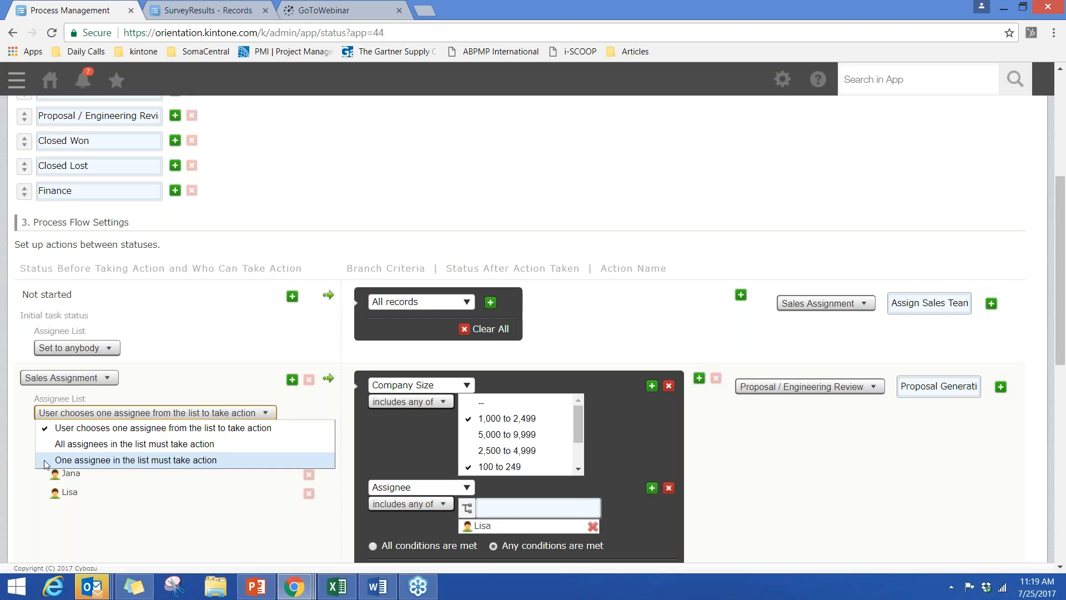
{"action": "scroll", "coordinate": [89, 460], "scroll_direction": "down", "scroll_amount": 3}
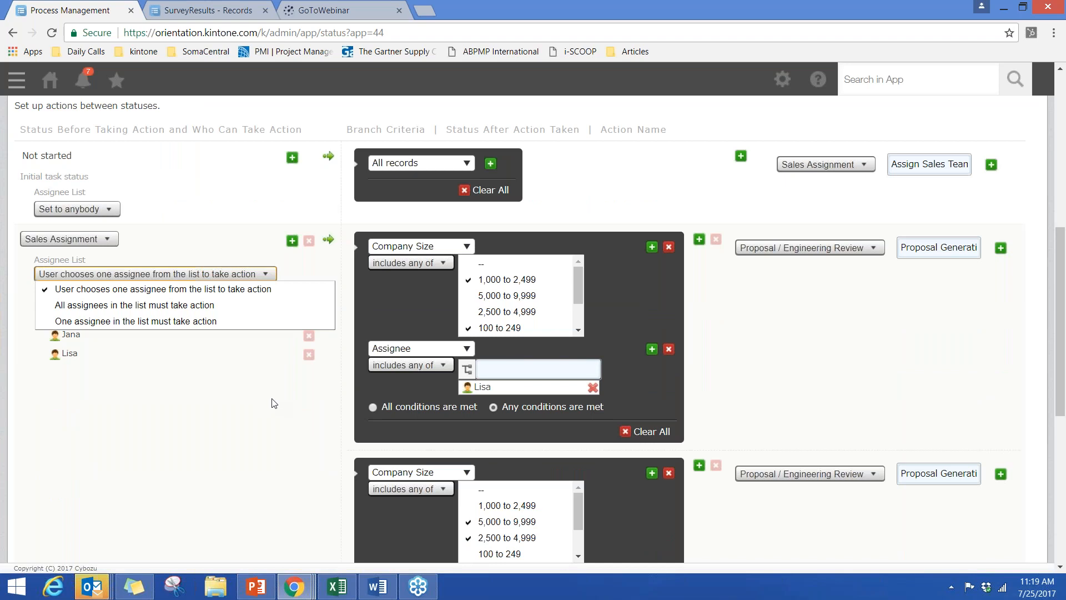
{"action": "left_click", "coordinate": [275, 400]}
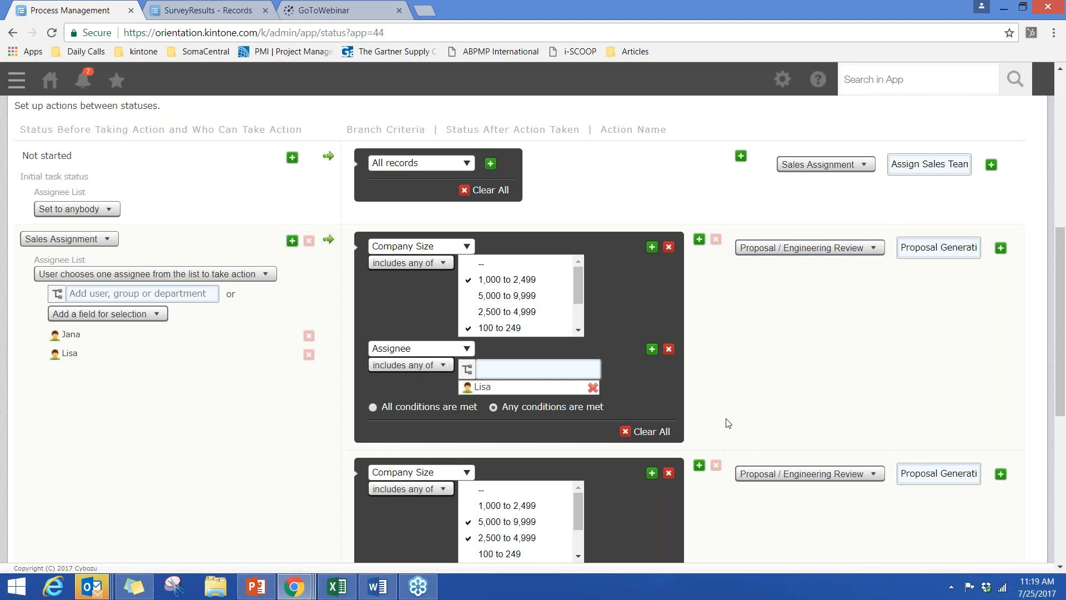
{"action": "scroll", "coordinate": [726, 423], "scroll_direction": "down", "scroll_amount": 3}
{"action": "scroll", "coordinate": [292, 248], "scroll_direction": "down", "scroll_amount": 4}
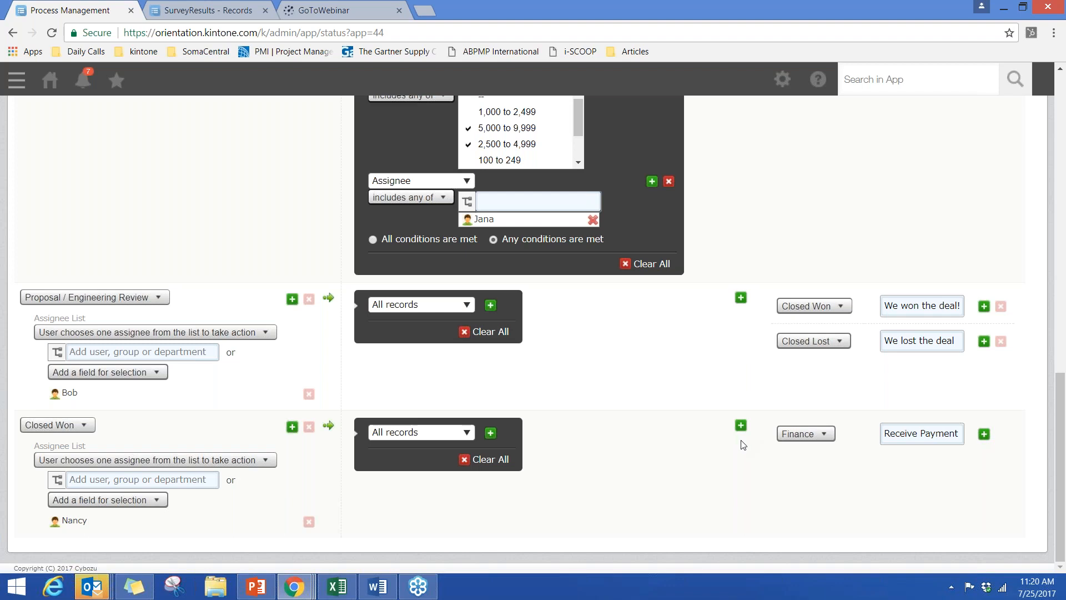
{"action": "scroll", "coordinate": [742, 444], "scroll_direction": "up", "scroll_amount": 15}
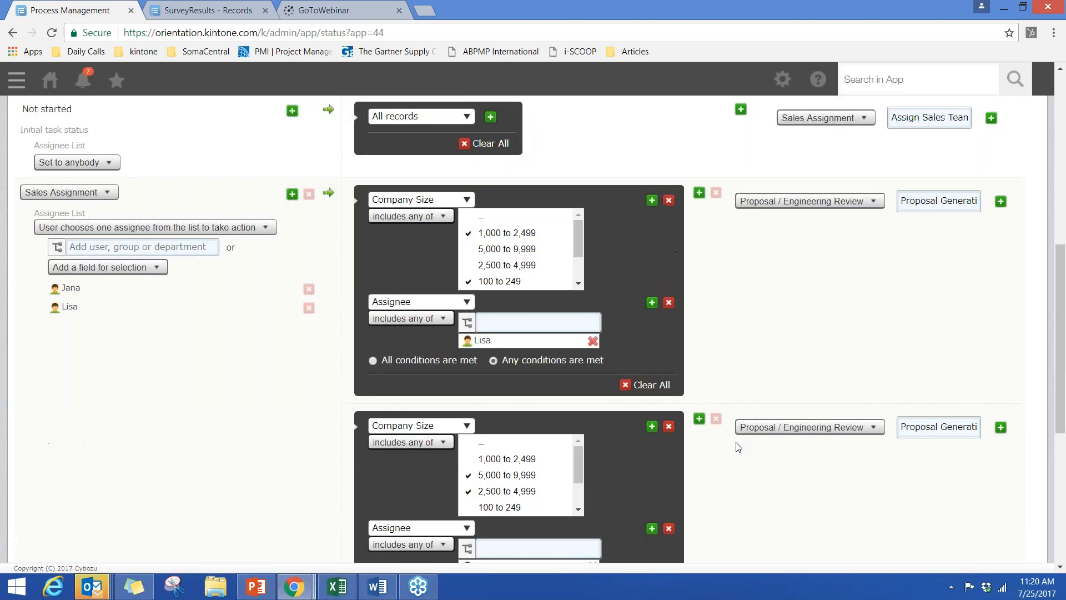
{"action": "left_click", "coordinate": [88, 173]}
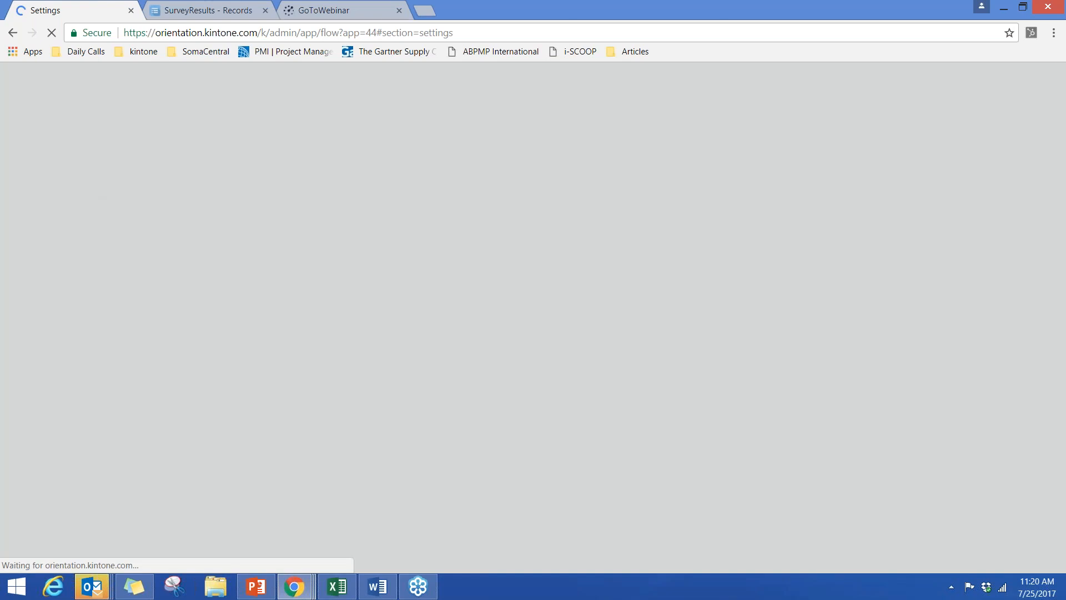
- Check the General Notifications recipients and conditions, and return to the app settings without saving
{"action": "scroll", "coordinate": [197, 300], "scroll_direction": "down", "scroll_amount": 3}
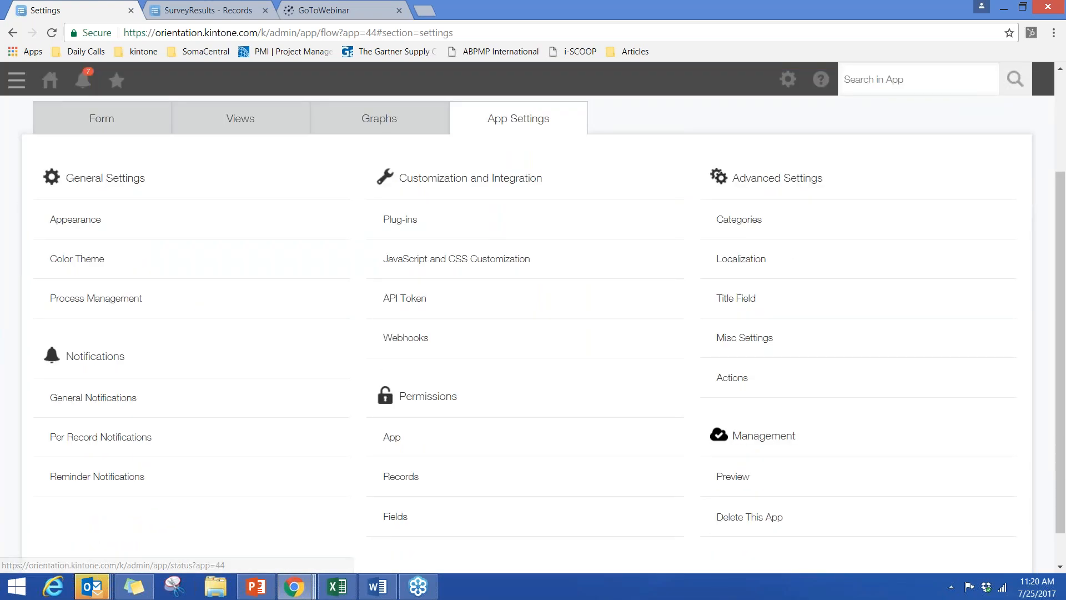
{"action": "left_click", "coordinate": [115, 404]}
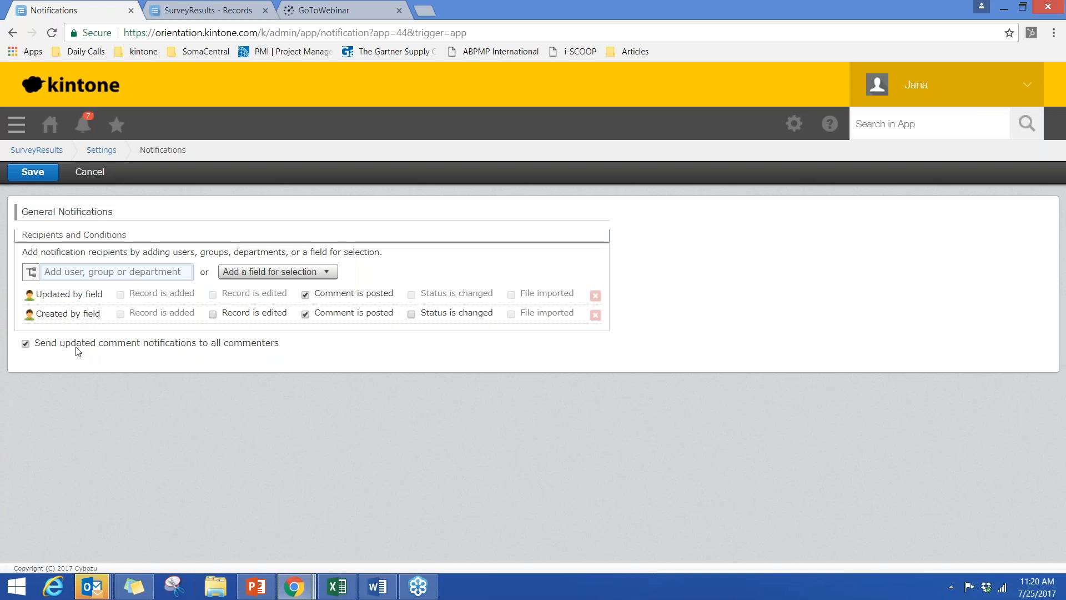
{"action": "left_click", "coordinate": [92, 173]}
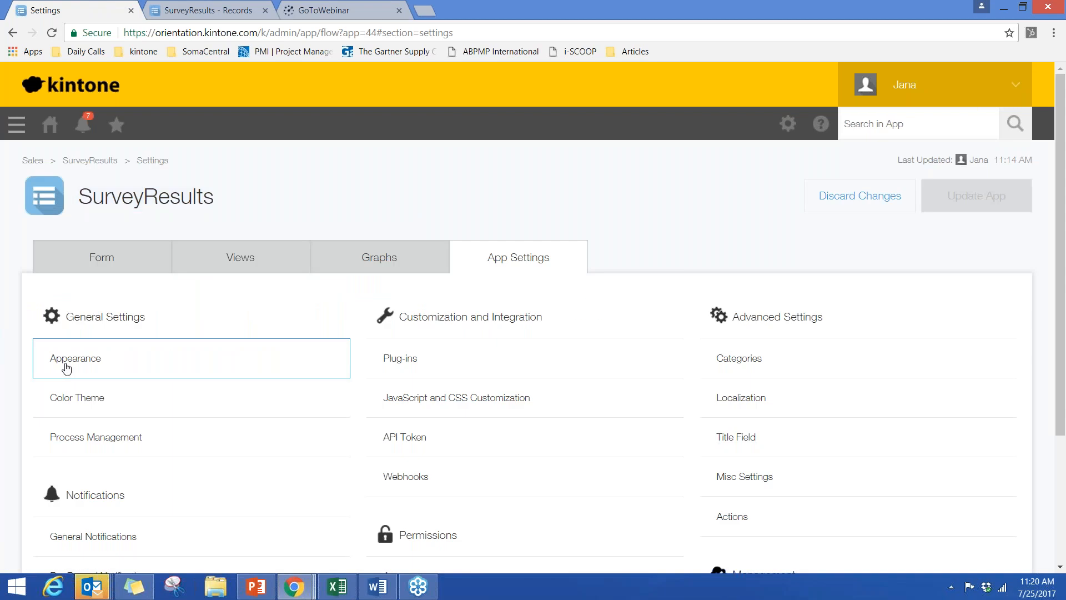
- Look over the remaining app settings and discard the changes to the SurveyResults app, returning to its records
{"action": "scroll", "coordinate": [67, 369], "scroll_direction": "down", "scroll_amount": 3}
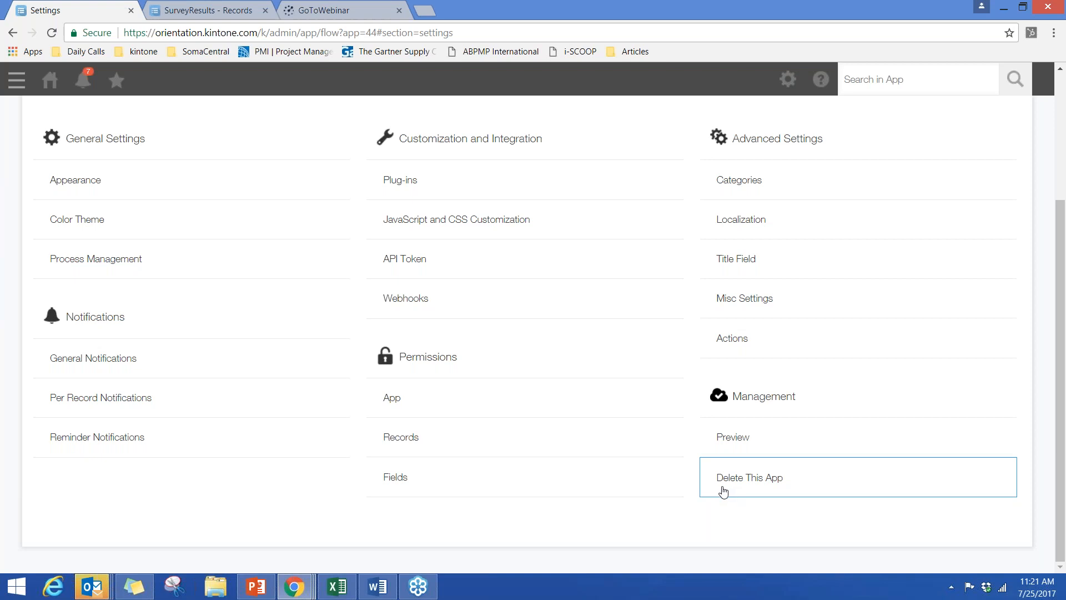
{"action": "scroll", "coordinate": [723, 488], "scroll_direction": "up", "scroll_amount": 3}
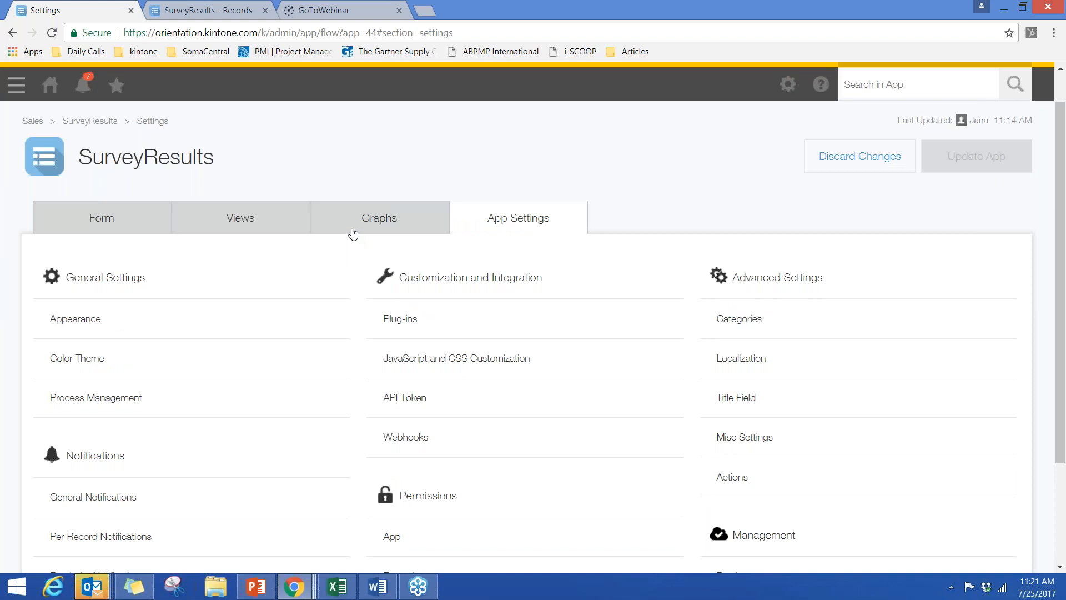
{"action": "scroll", "coordinate": [352, 232], "scroll_direction": "down", "scroll_amount": 3}
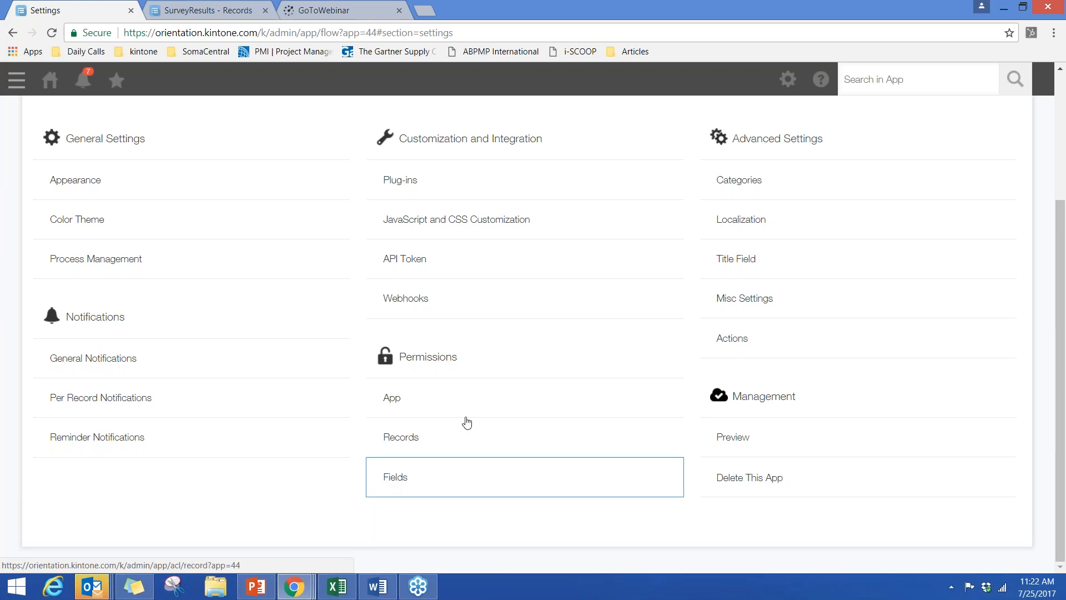
{"action": "scroll", "coordinate": [467, 423], "scroll_direction": "up", "scroll_amount": 1}
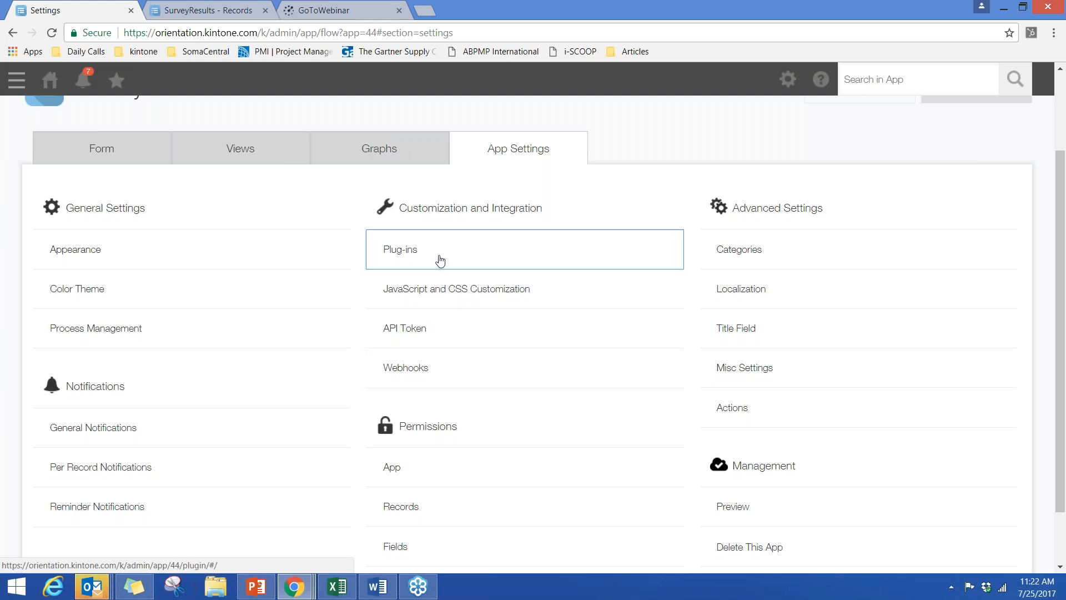
{"action": "scroll", "coordinate": [516, 266], "scroll_direction": "up", "scroll_amount": 2}
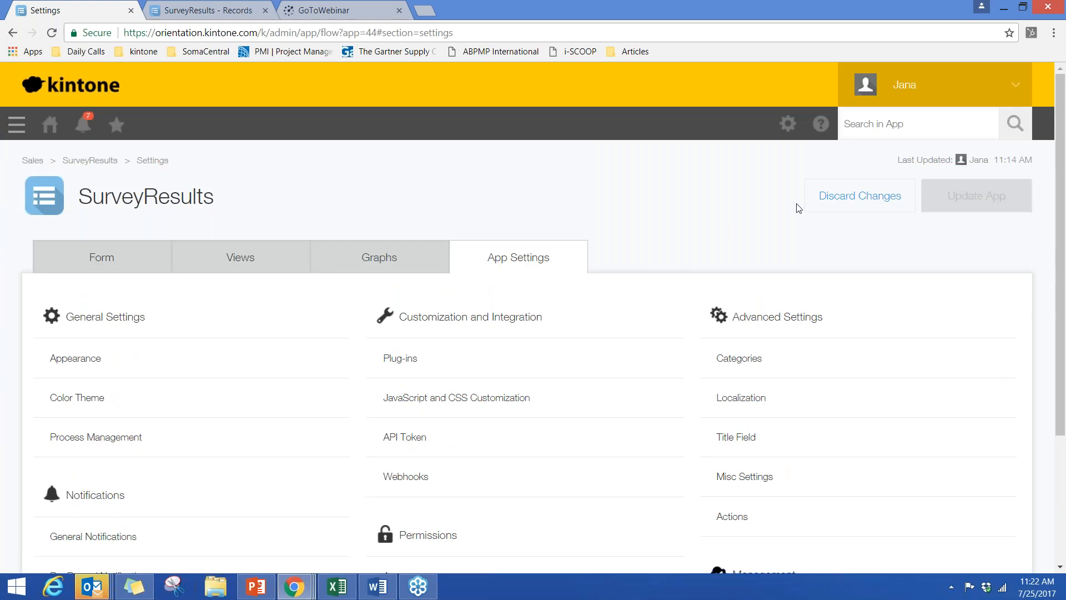
{"action": "left_click", "coordinate": [828, 206]}
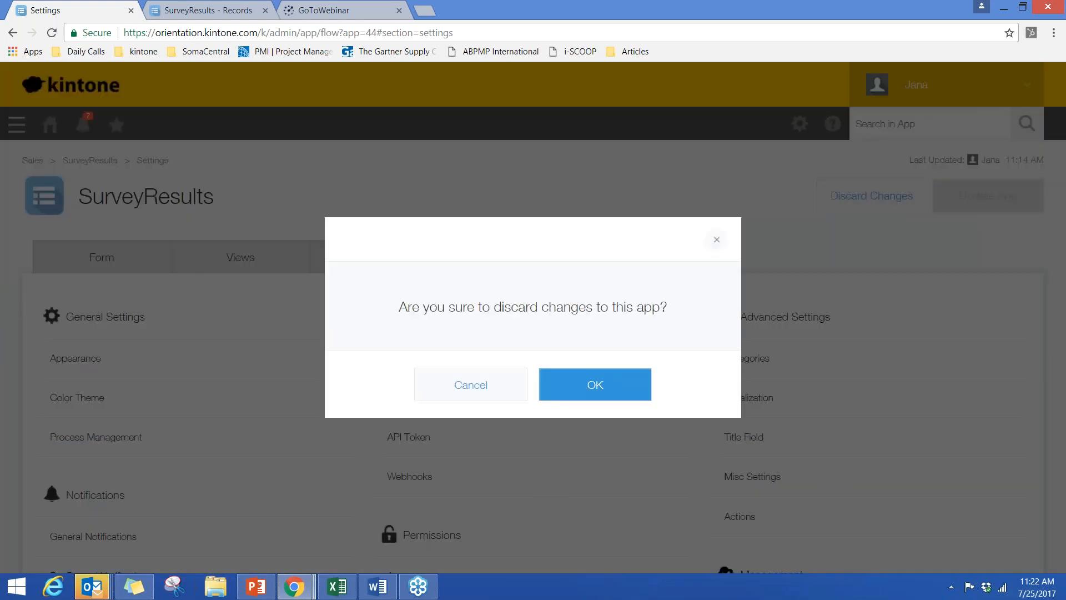
{"action": "left_click", "coordinate": [553, 387]}
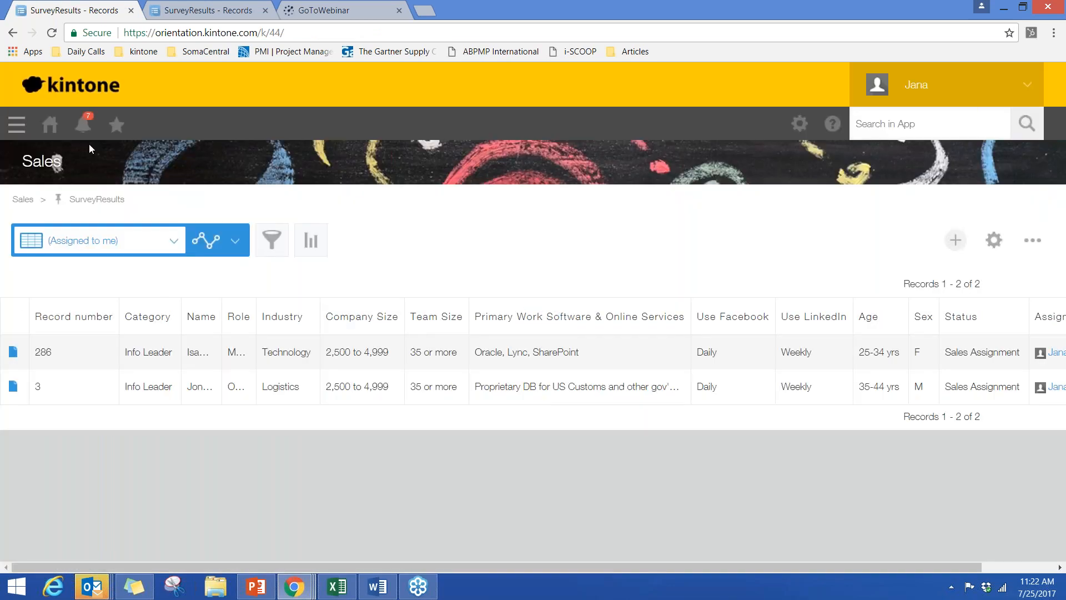
- Browse the list of all apps and open the Projects app
{"action": "left_click", "coordinate": [18, 128]}
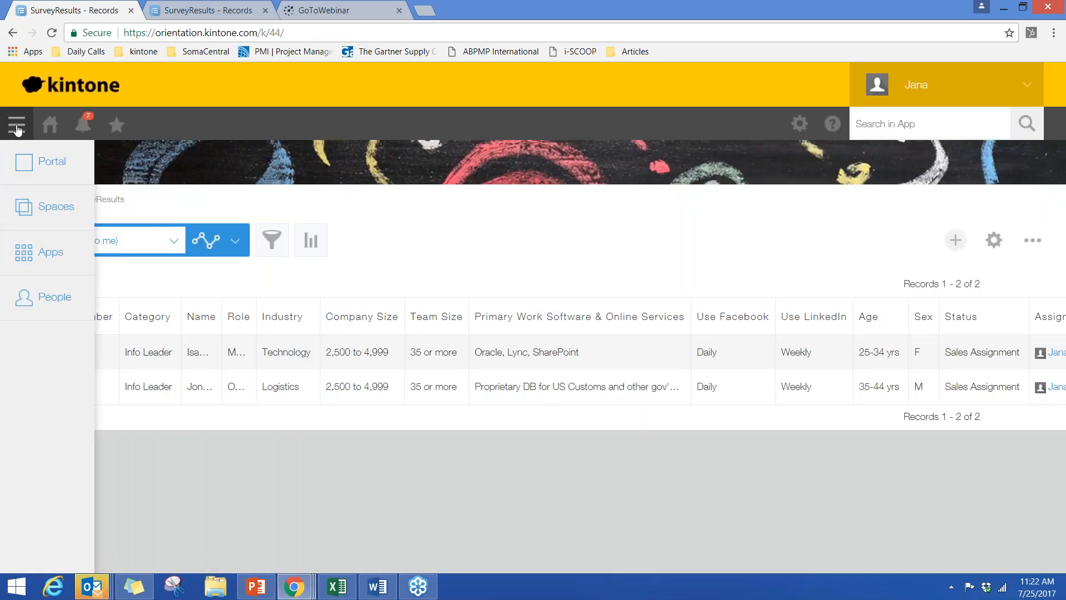
{"action": "left_click", "coordinate": [30, 258]}
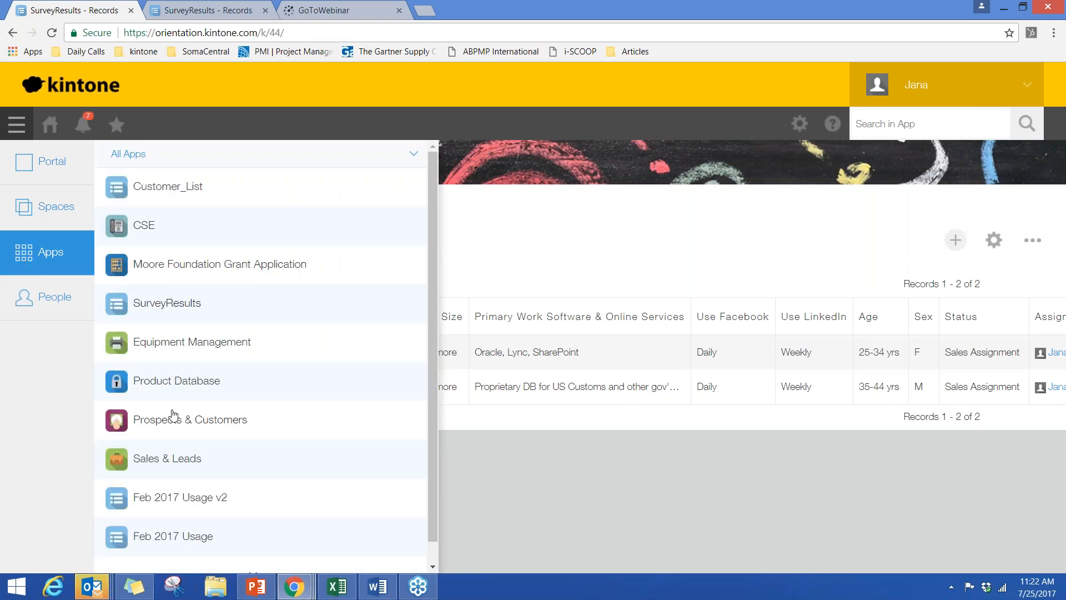
{"action": "scroll", "coordinate": [174, 414], "scroll_direction": "down", "scroll_amount": 1}
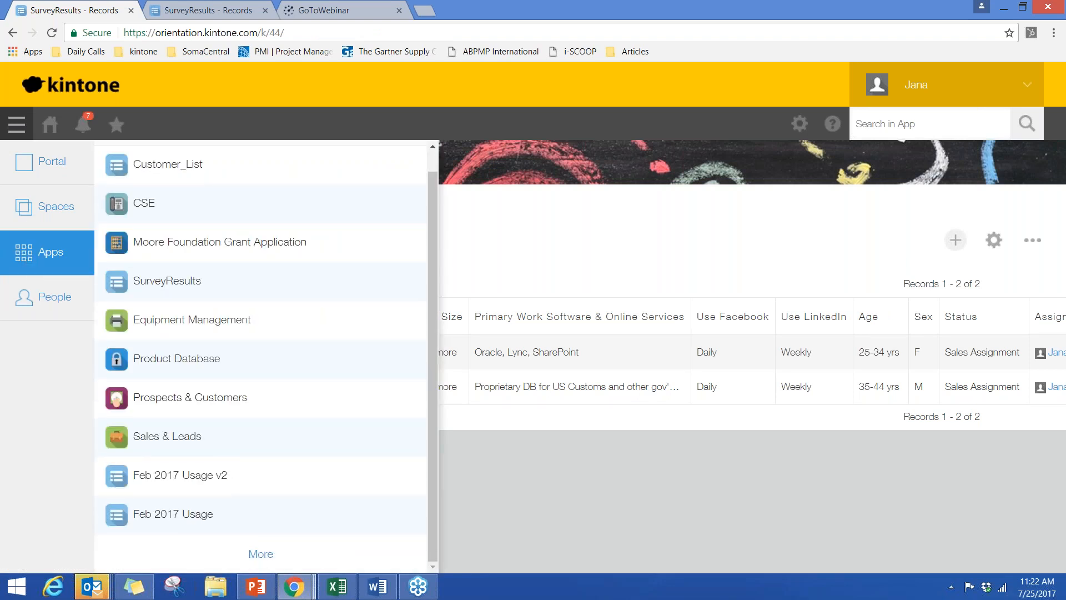
{"action": "scroll", "coordinate": [243, 503], "scroll_direction": "up", "scroll_amount": 1}
{"action": "scroll", "coordinate": [243, 503], "scroll_direction": "down", "scroll_amount": 4}
{"action": "left_click", "coordinate": [161, 409]}
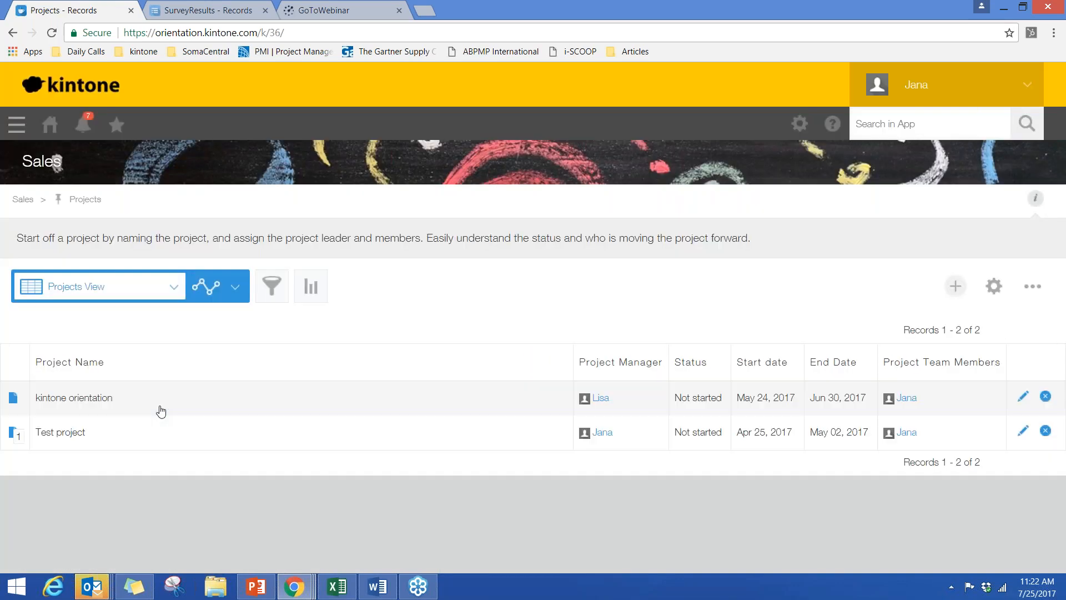
- Open the kintone orientation project and its related Time Spent record, and examine the timesheet's hours and work summary
{"action": "left_click", "coordinate": [14, 404]}
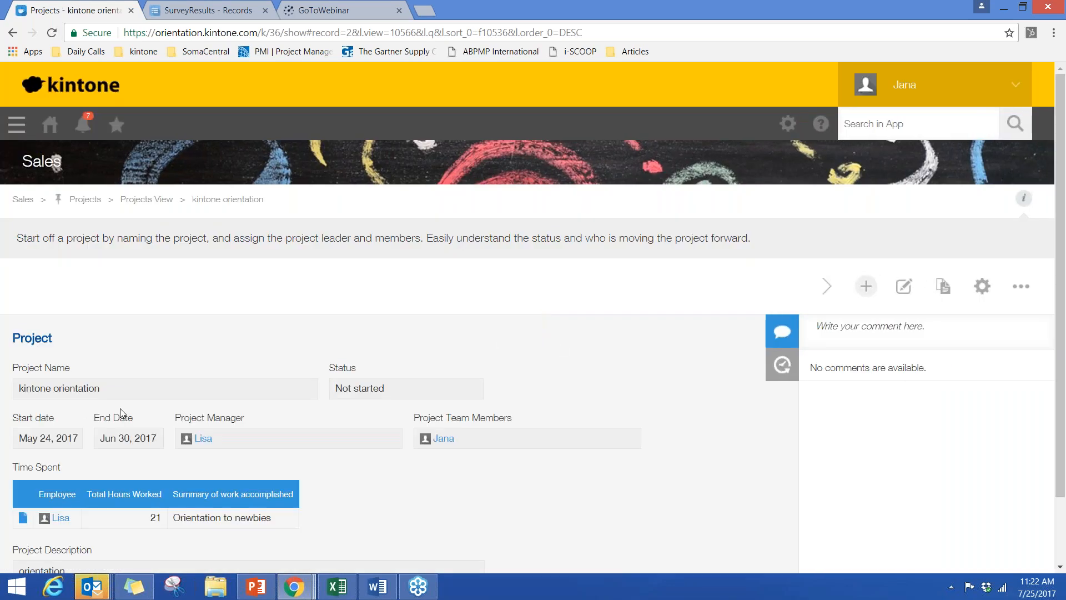
{"action": "scroll", "coordinate": [121, 412], "scroll_direction": "down", "scroll_amount": 1}
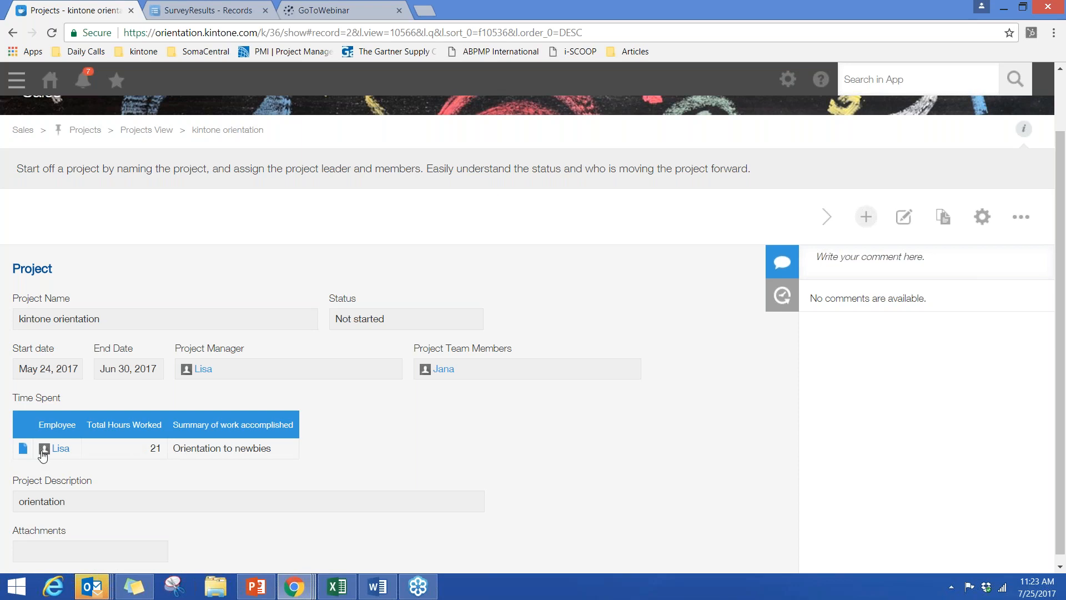
{"action": "left_click", "coordinate": [23, 448]}
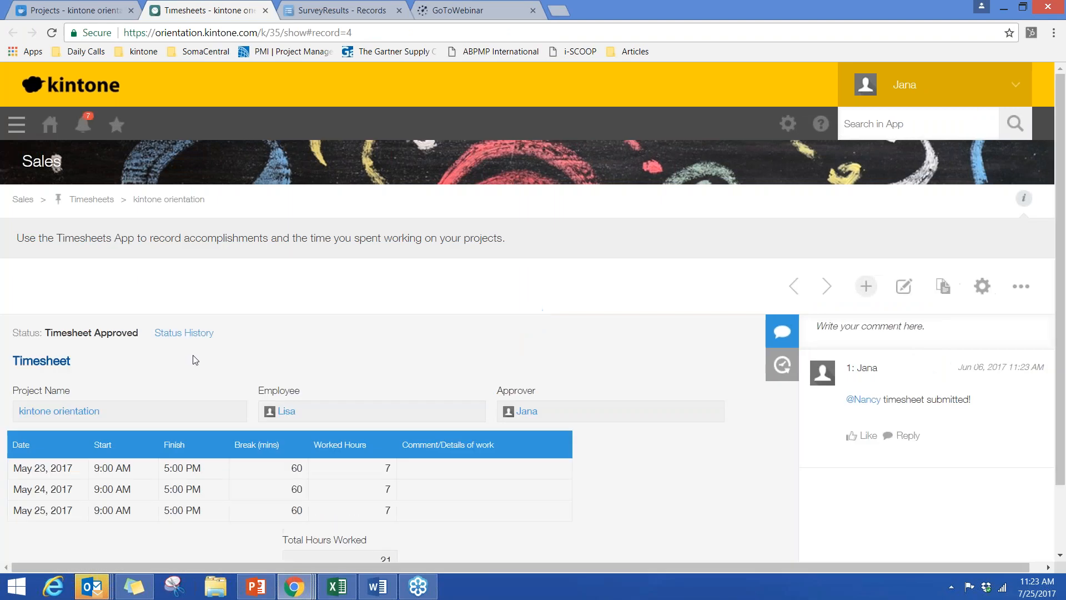
{"action": "scroll", "coordinate": [195, 359], "scroll_direction": "down", "scroll_amount": 2}
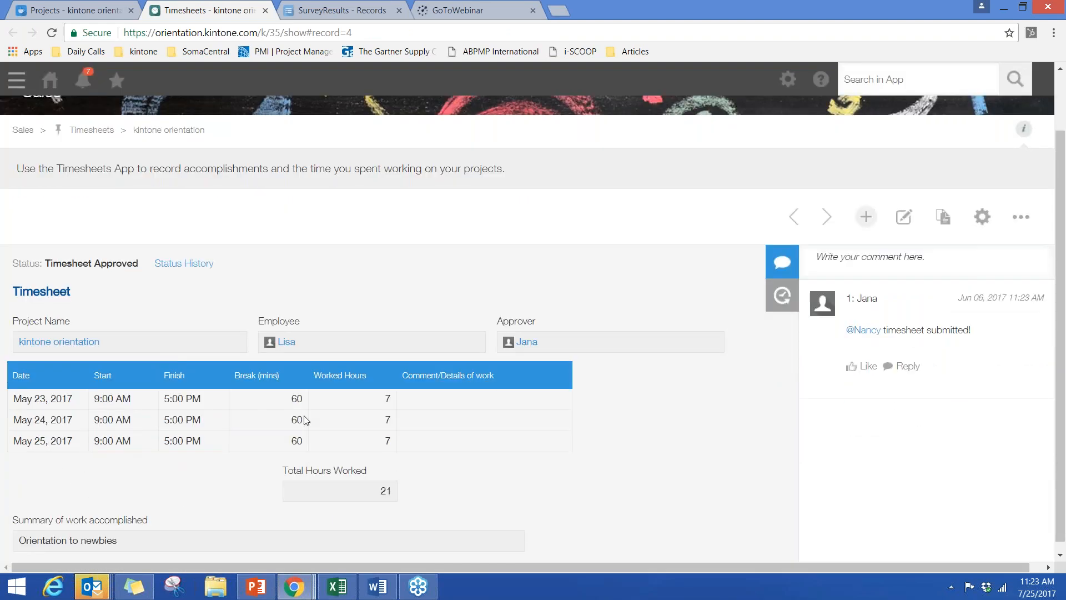
{"action": "scroll", "coordinate": [306, 421], "scroll_direction": "down", "scroll_amount": 1}
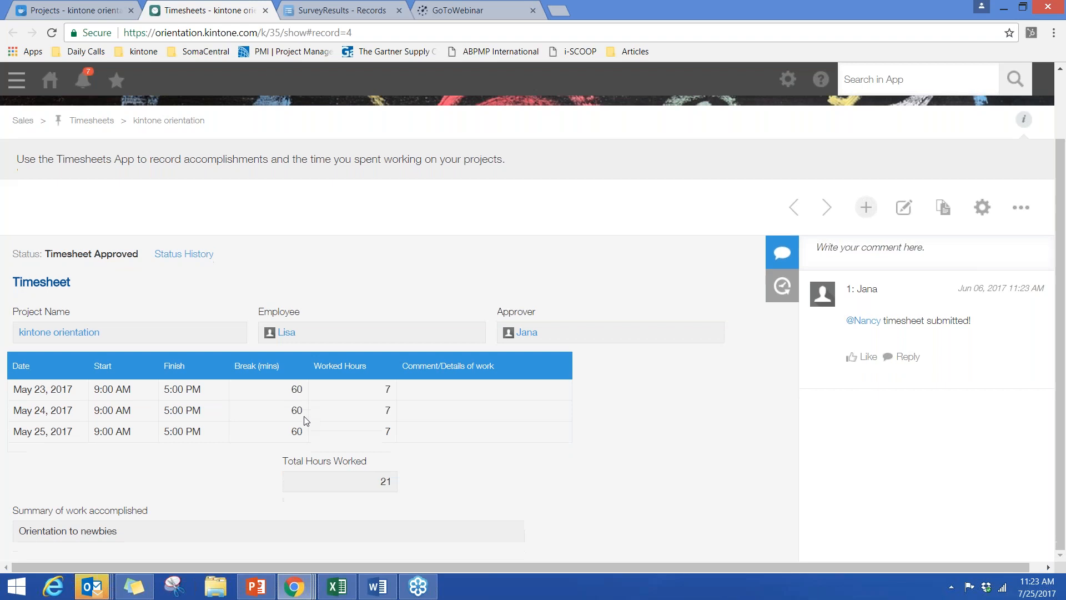
{"action": "scroll", "coordinate": [305, 421], "scroll_direction": "up", "scroll_amount": 2}
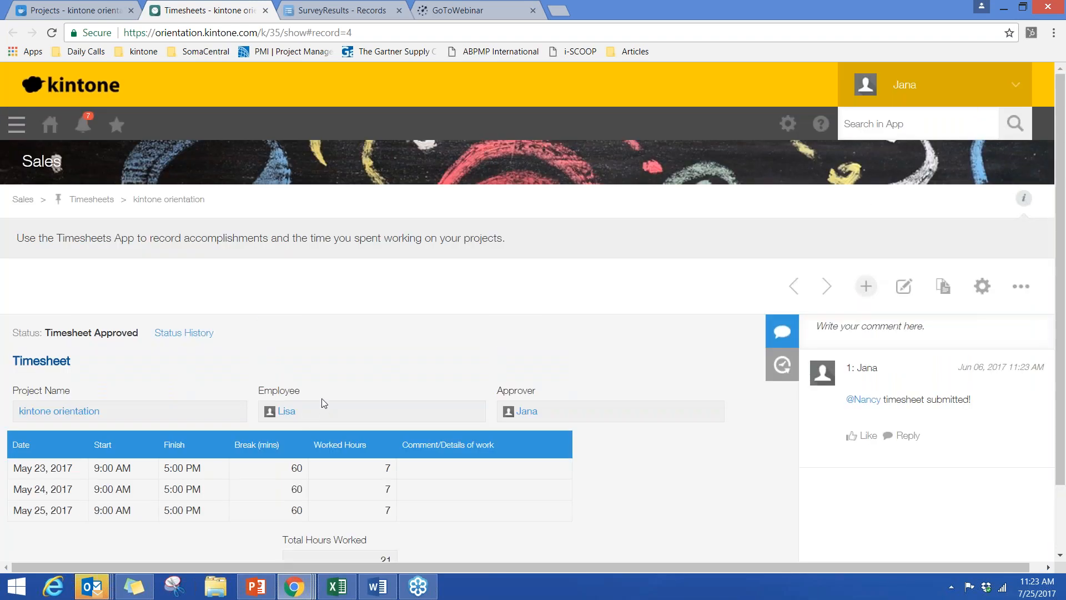